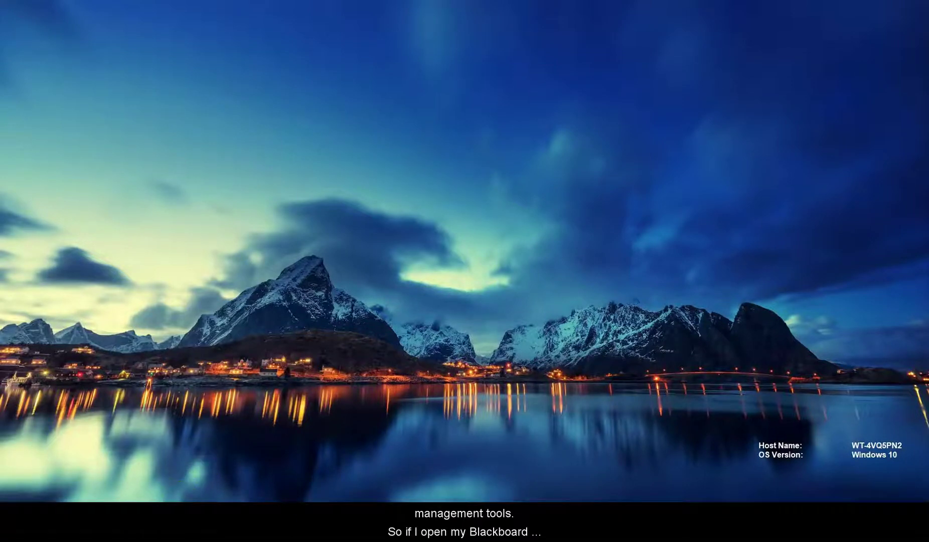
Open the Lessons area of the fall course Quantitative Literacy Support (2019FA.MAT.043.0001G) in Blackboard
click(176, 521)
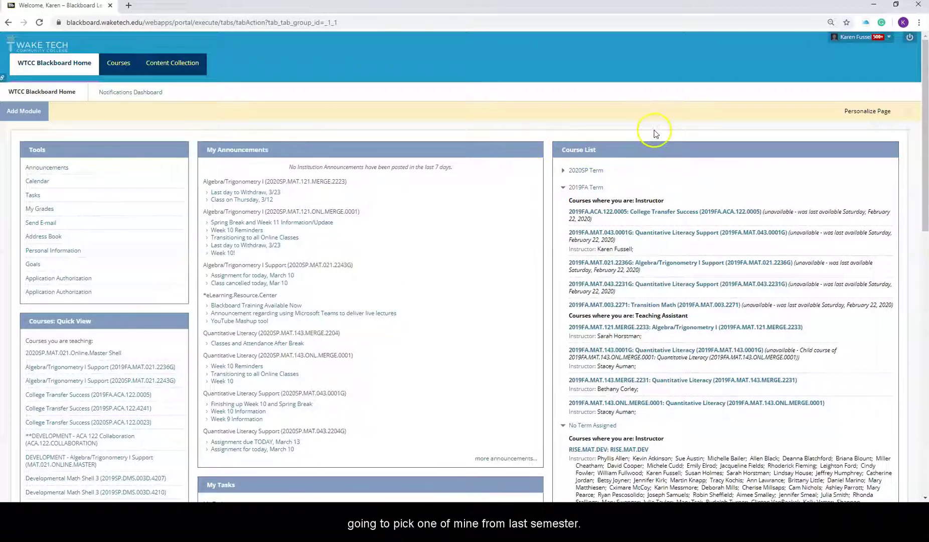
click(605, 237)
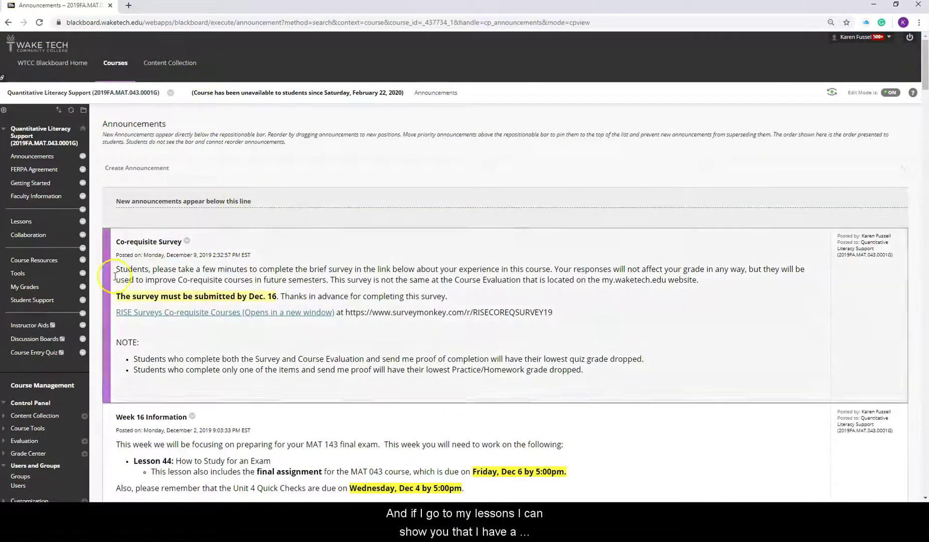
click(17, 227)
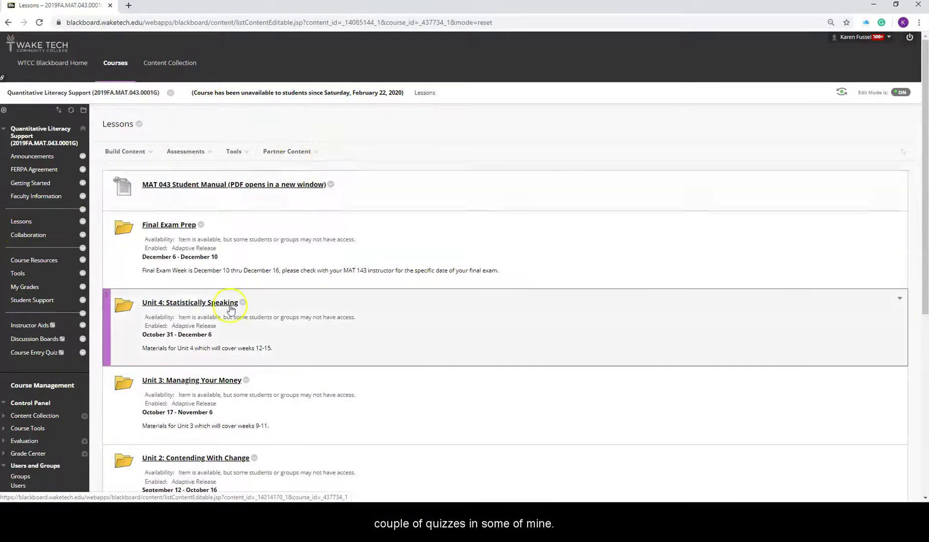
Open Lesson 37: Sample Space in the Week 12 folder of Unit 4 and look through its contents down to the Quick Check
click(173, 302)
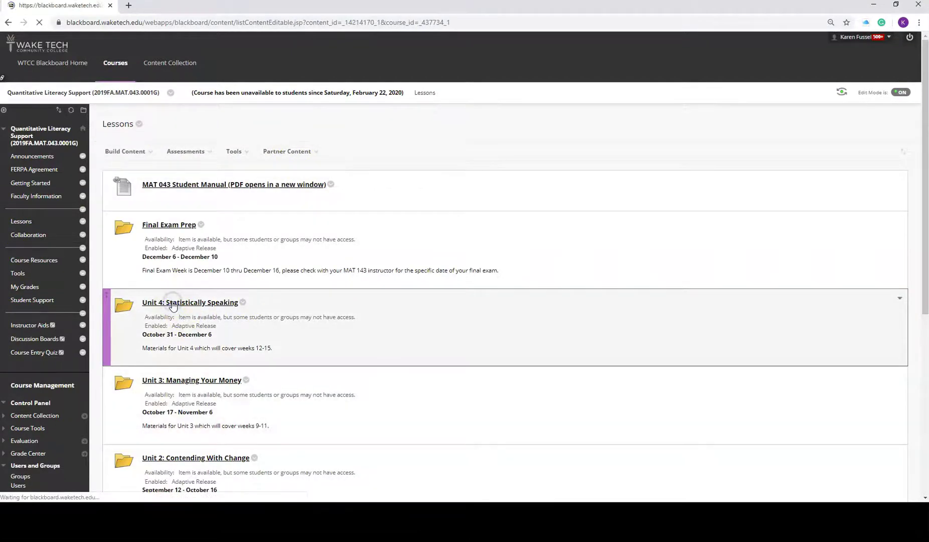
scroll(221, 341, down, 1)
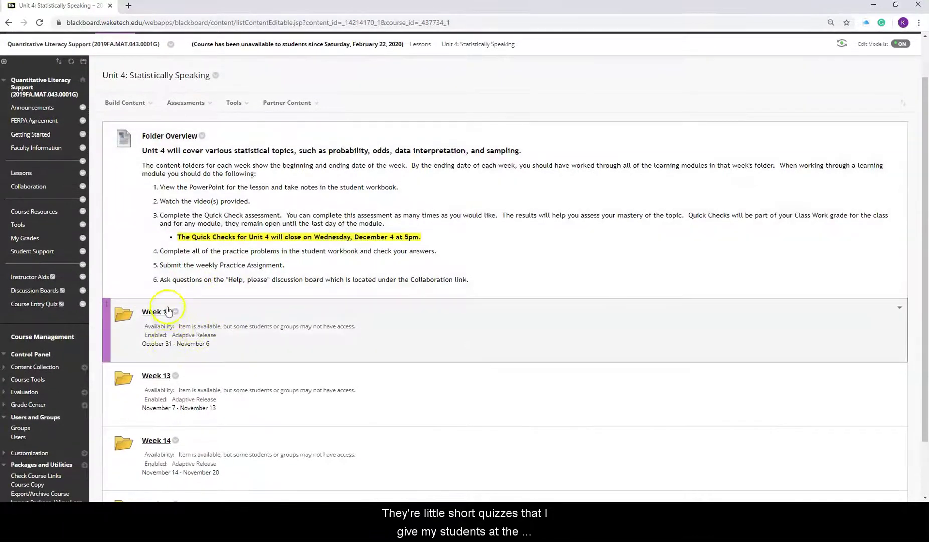
click(156, 311)
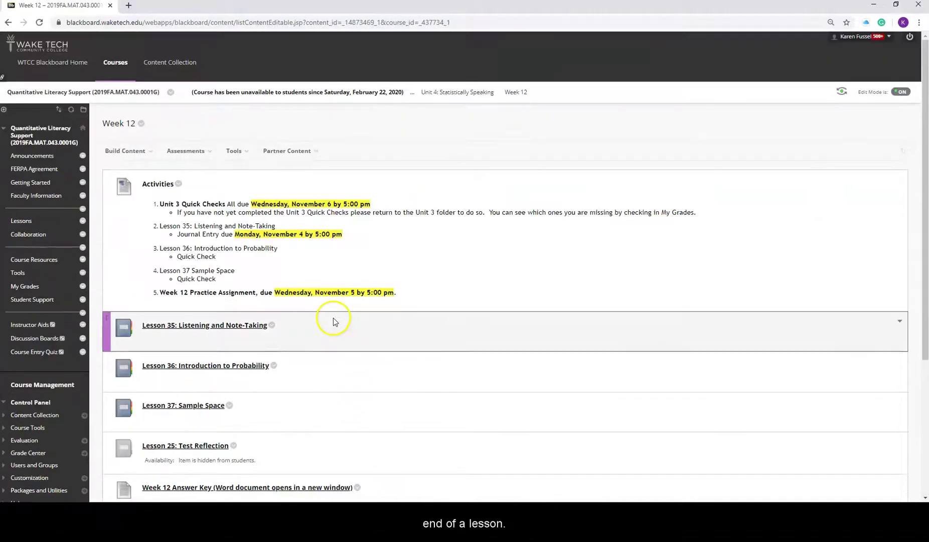
scroll(333, 321, down, 1)
click(213, 357)
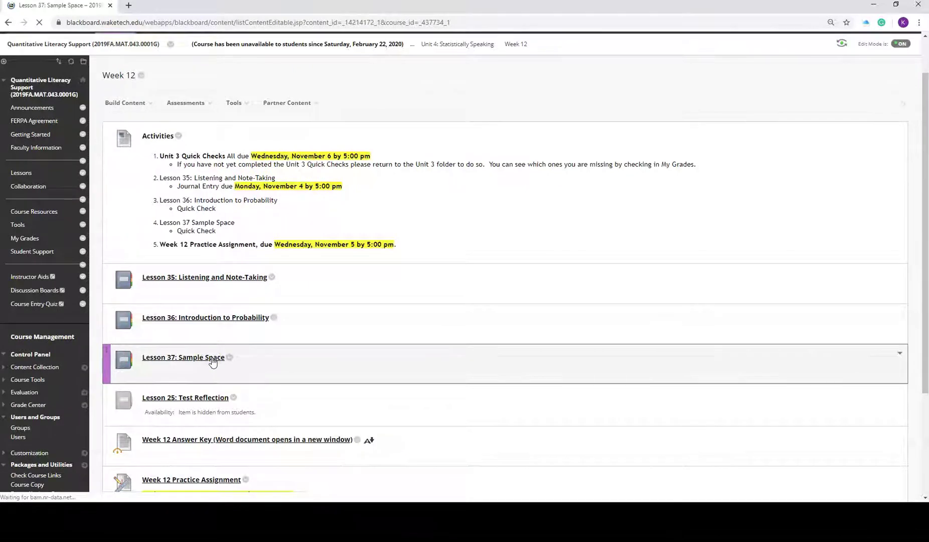
scroll(356, 300, down, 1)
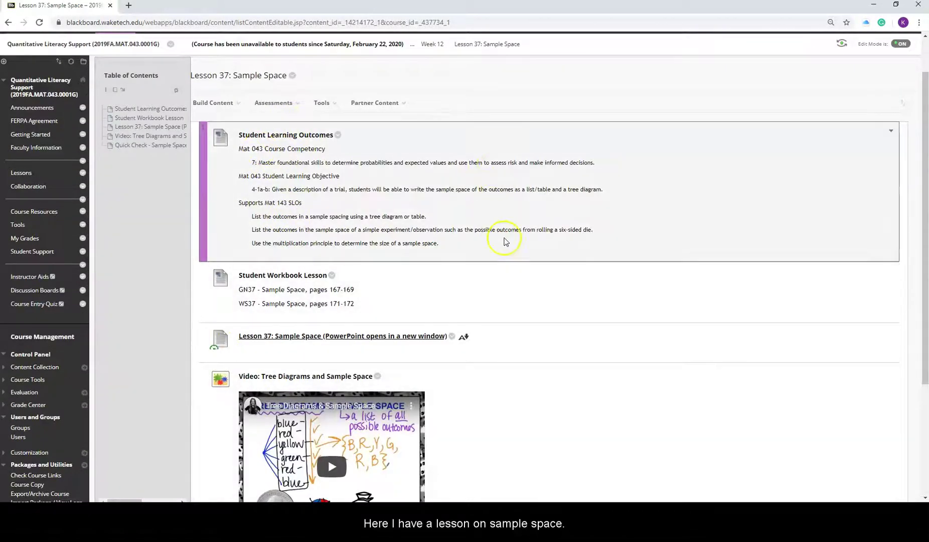
scroll(497, 224, down, 3)
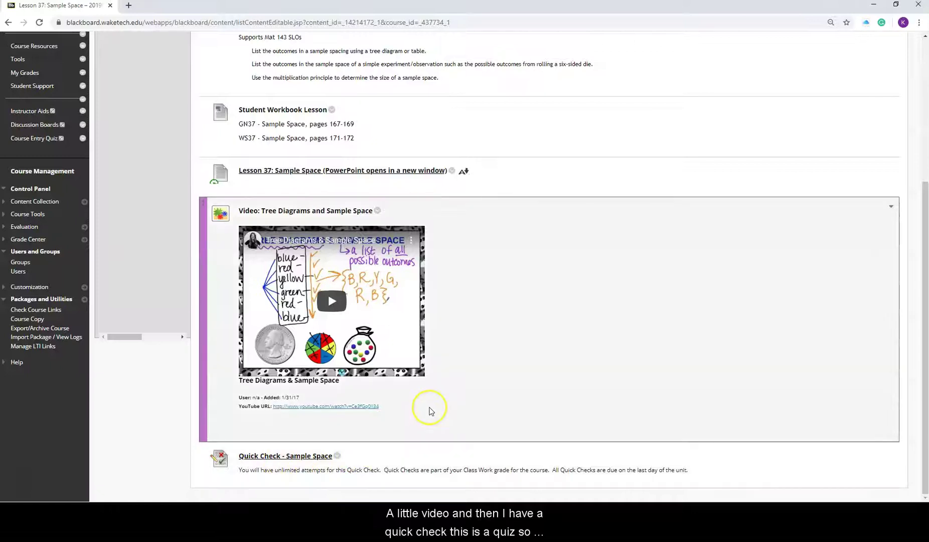
scroll(429, 409, up, 5)
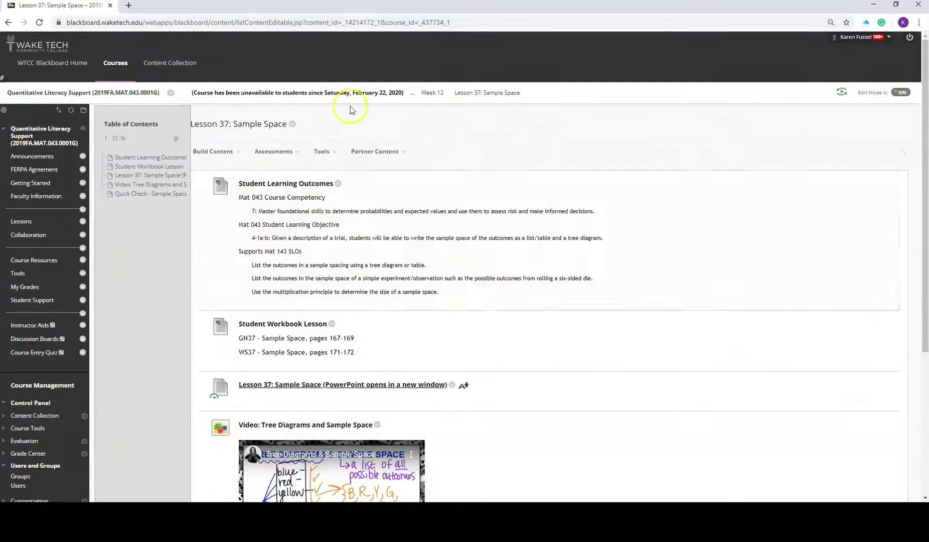
Check whether copying is offered for Lesson 37: Sample Space in Week 12 and for its Quick Check - Sample Space
click(434, 93)
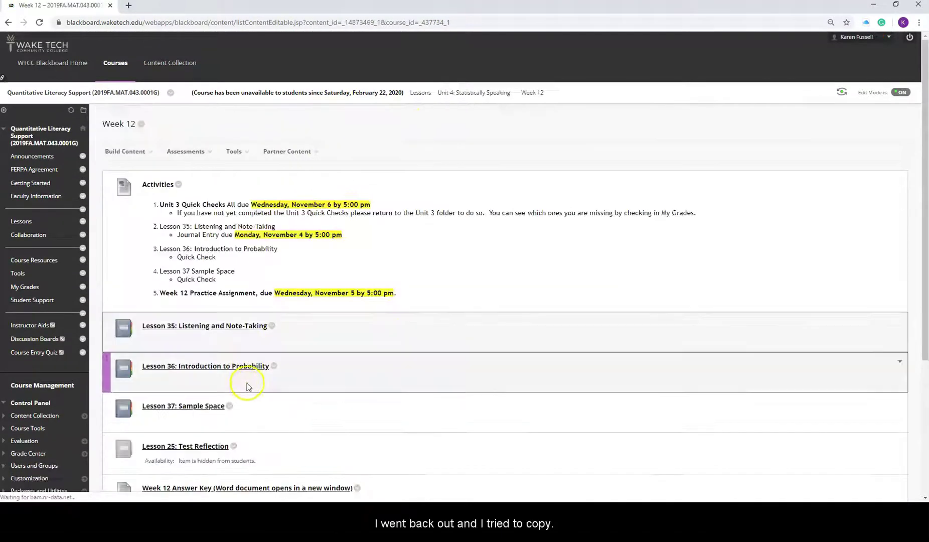
click(228, 406)
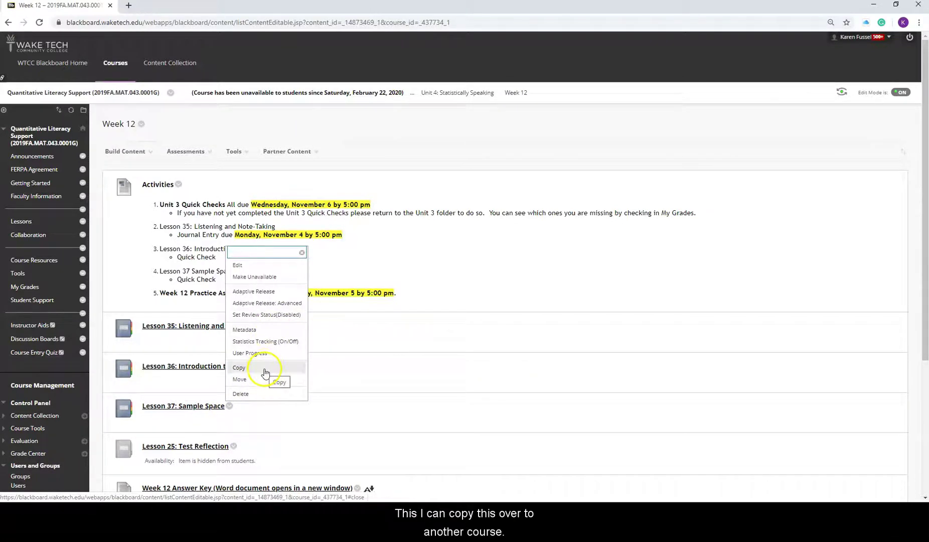
click(217, 406)
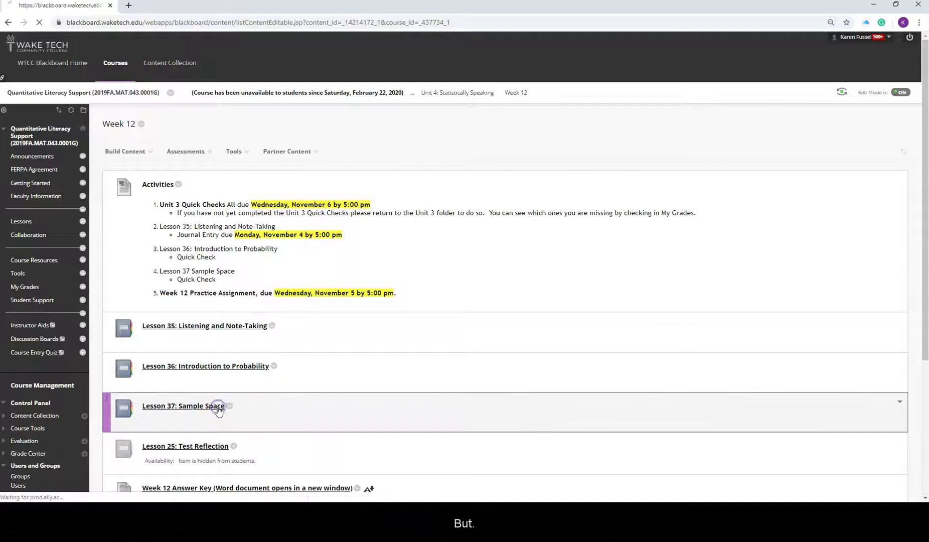
scroll(233, 434, down, 4)
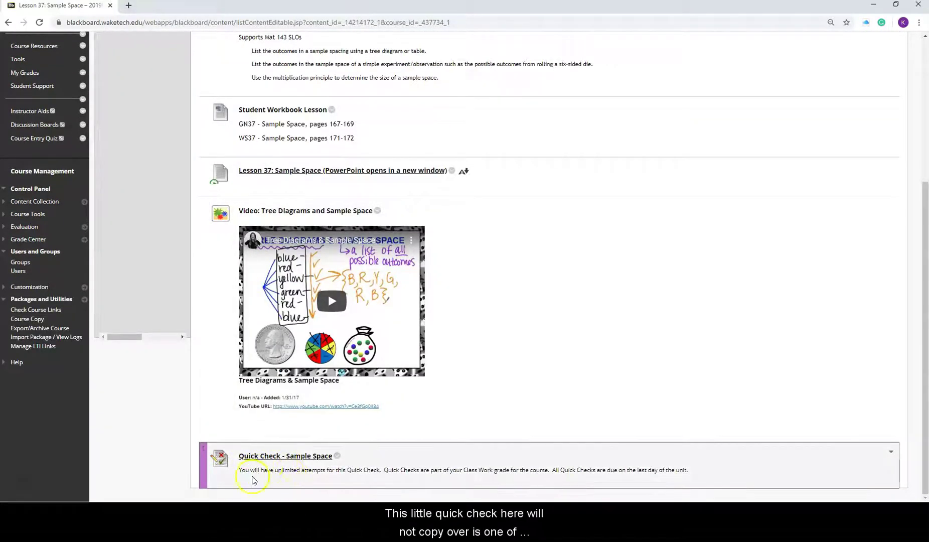
click(338, 456)
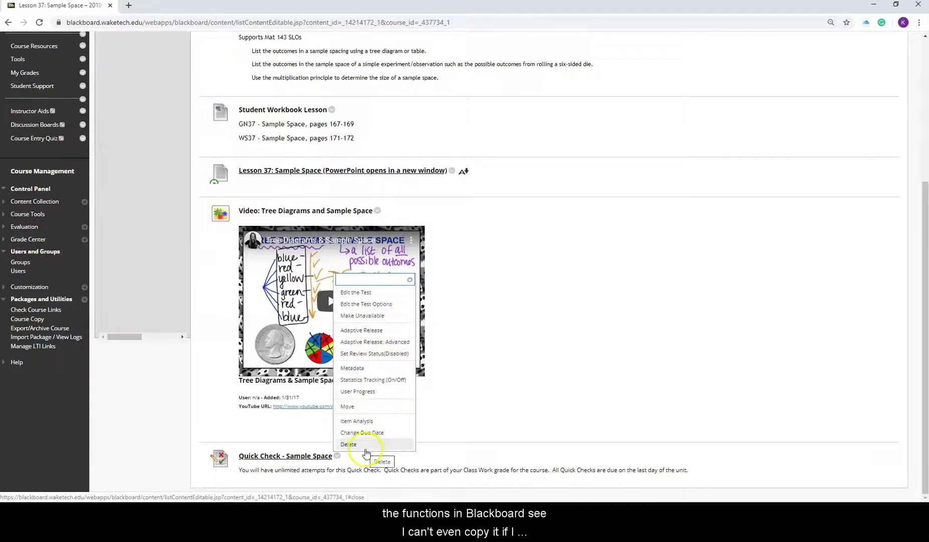
click(427, 468)
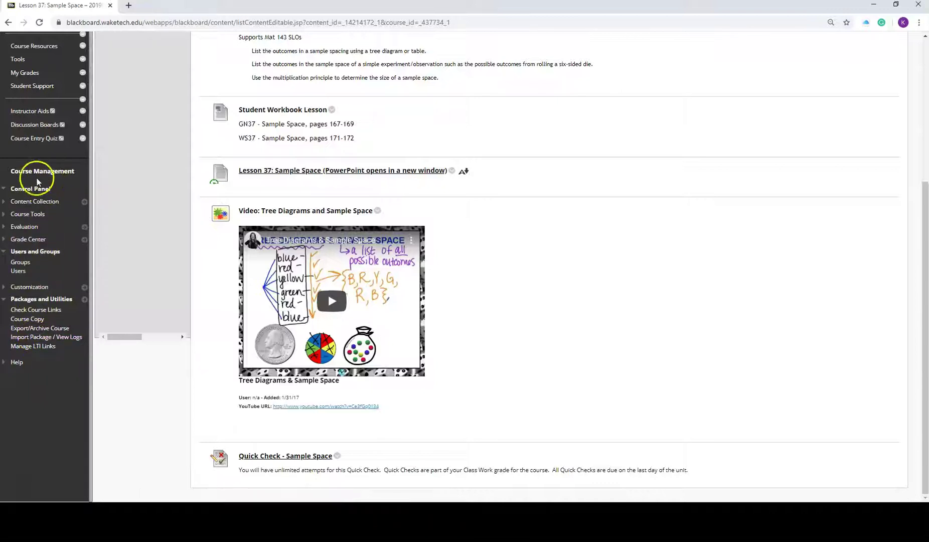
Open the Course Copy utility for the fall course
click(4, 301)
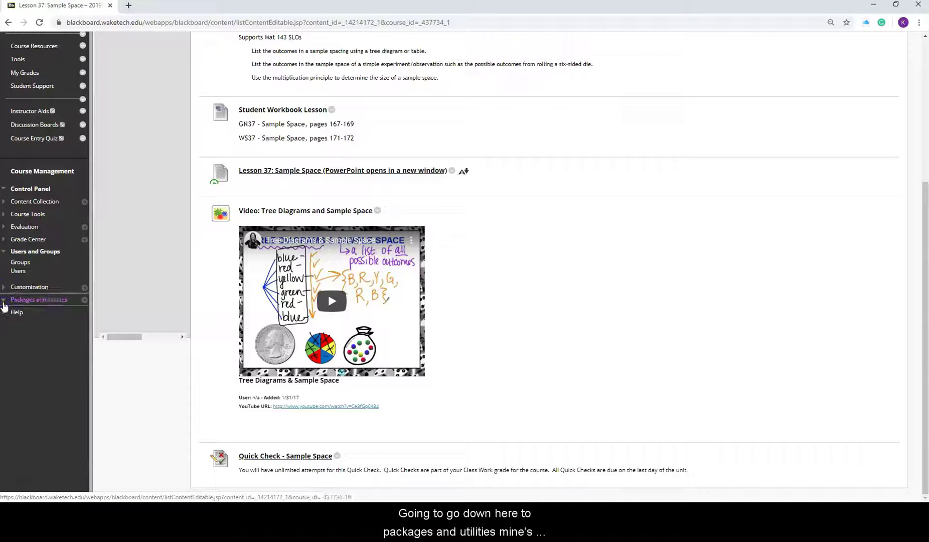
click(5, 300)
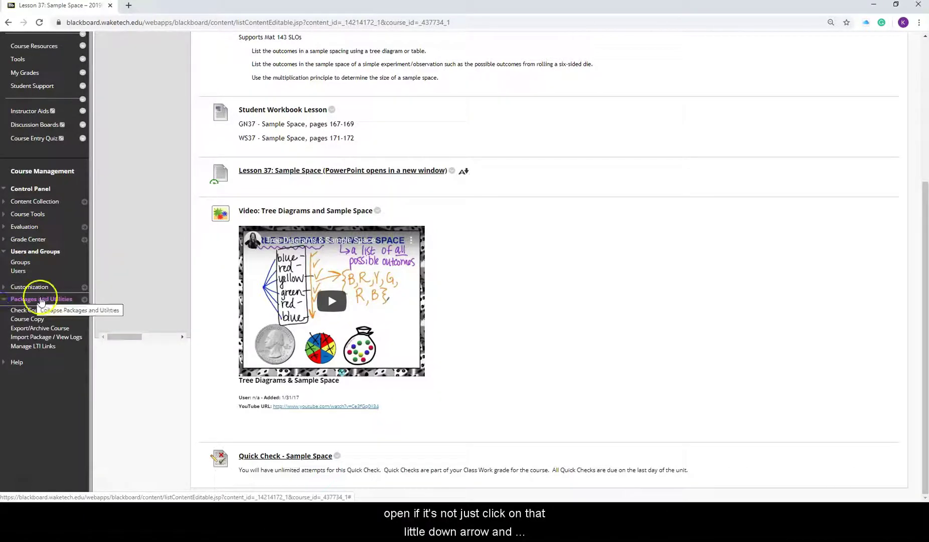
click(22, 319)
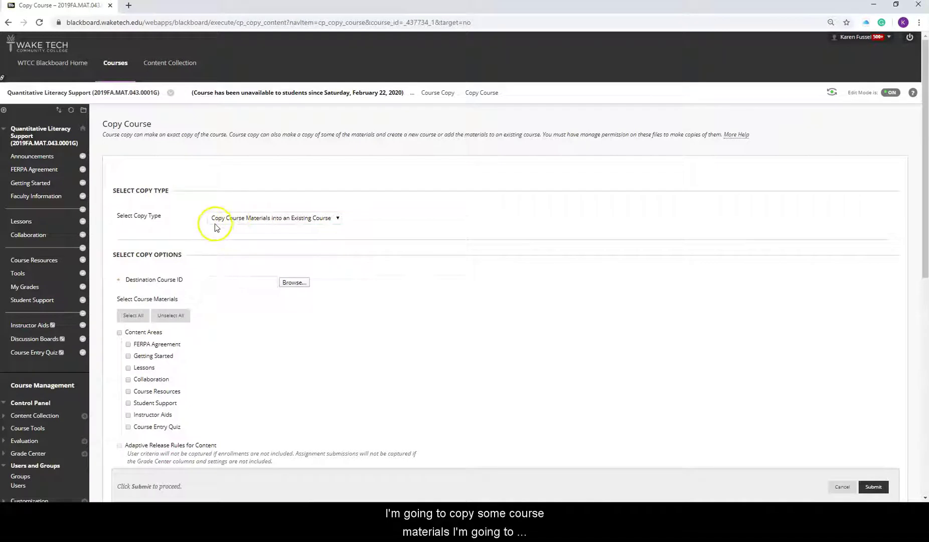
Choose 2020SP.MAT.043.2204G as the destination course for the copied materials
click(301, 282)
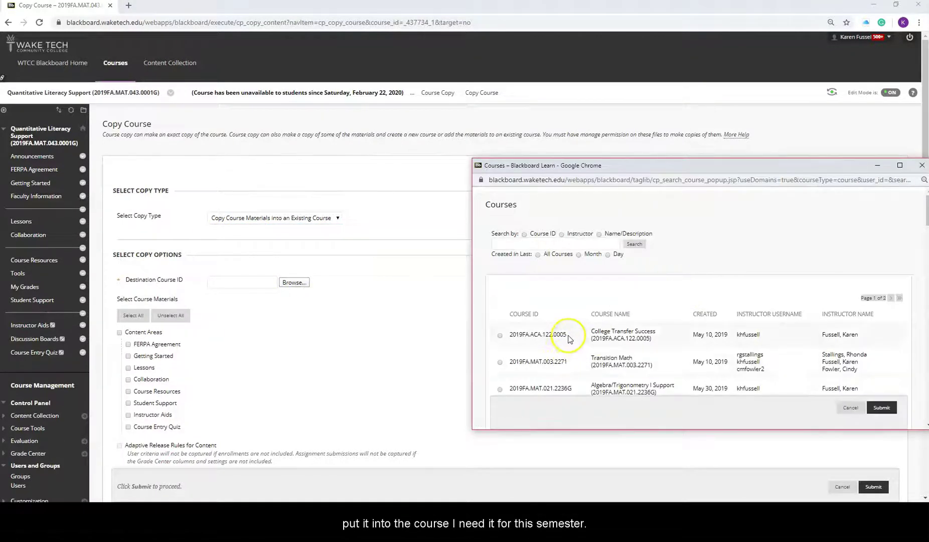
scroll(560, 334, down, 3)
scroll(568, 335, down, 2)
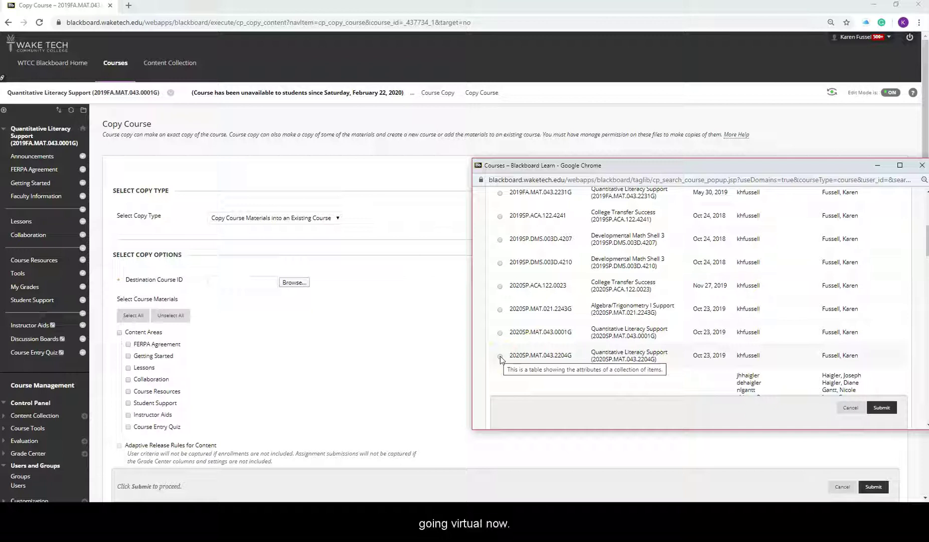
click(500, 356)
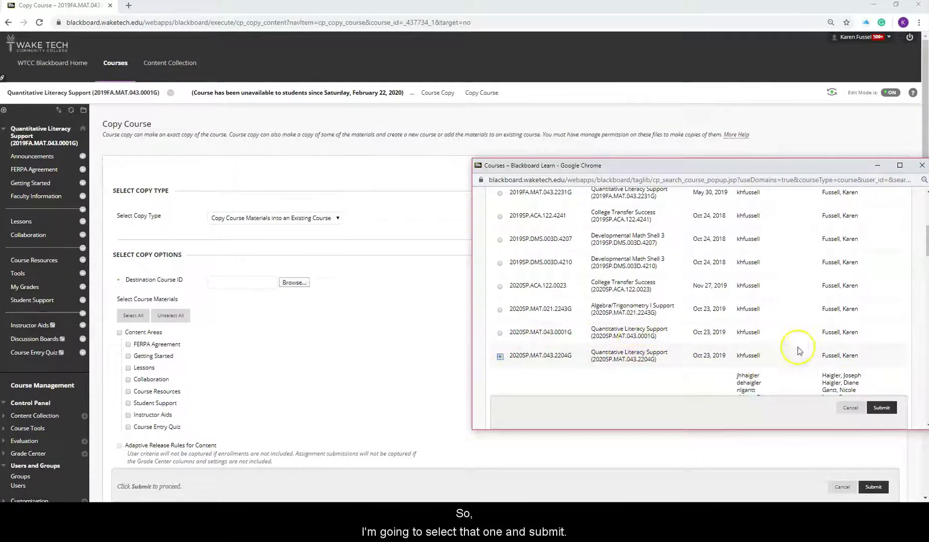
click(889, 408)
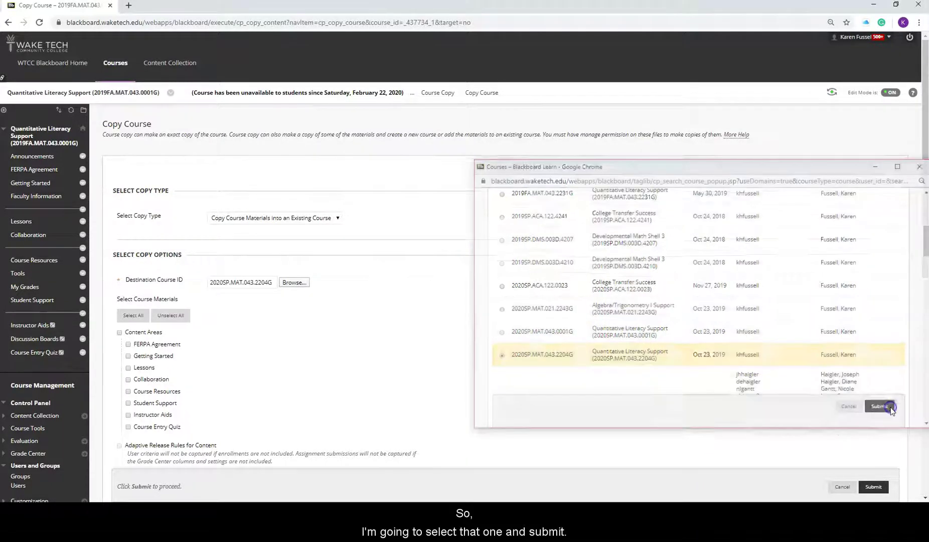
Select only Tests, Surveys, and Pools as the course materials and submit the course copy
scroll(377, 360, down, 2)
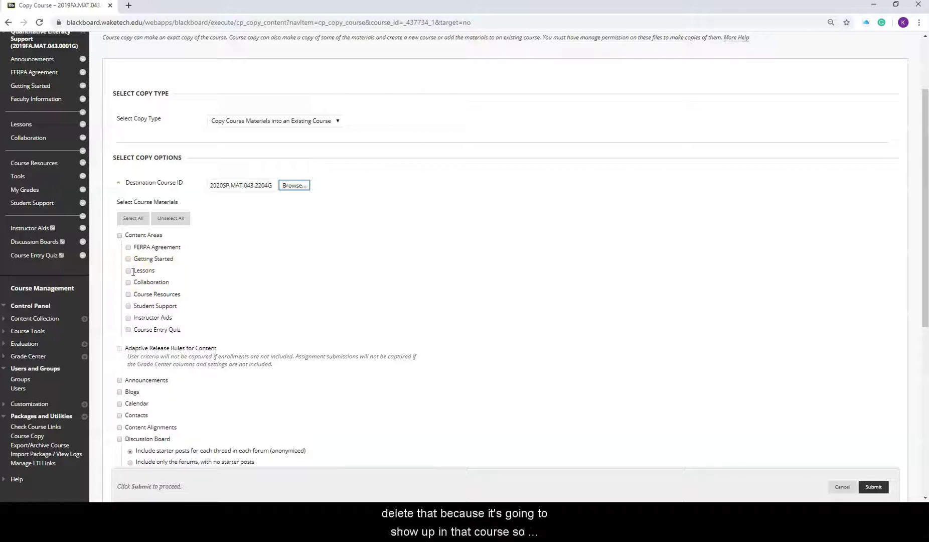
scroll(132, 272, down, 6)
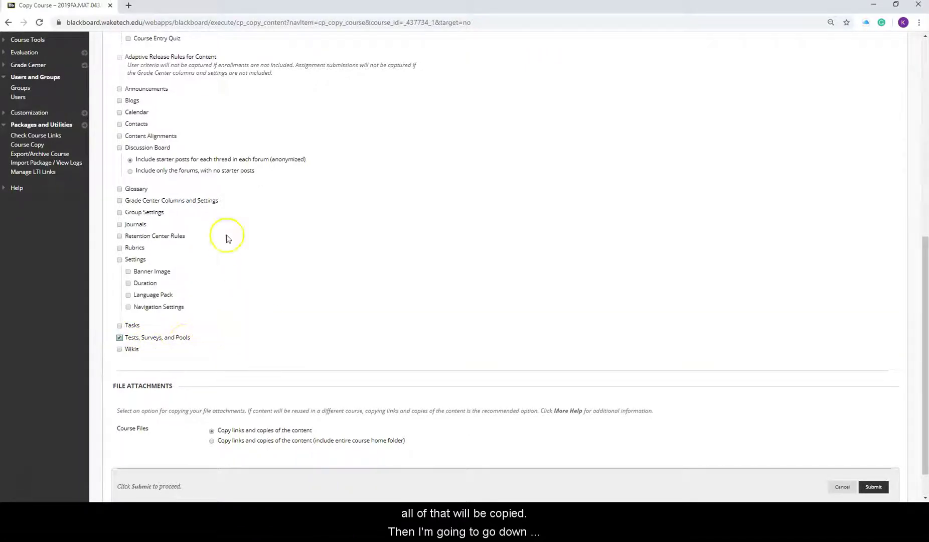
scroll(247, 396, down, 2)
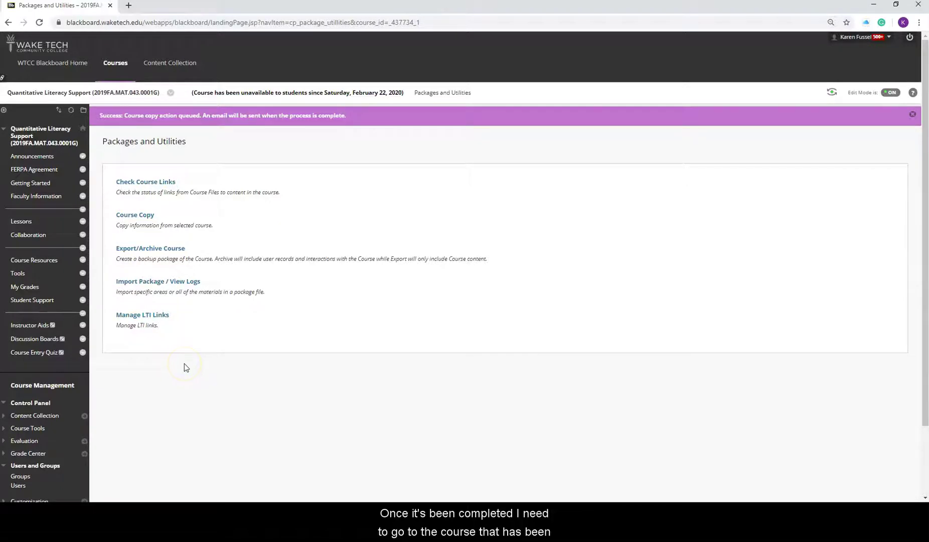
Return to the Blackboard home page and open the 2020SP.MAT.043.2204G course from the 2020SP Term list
click(73, 64)
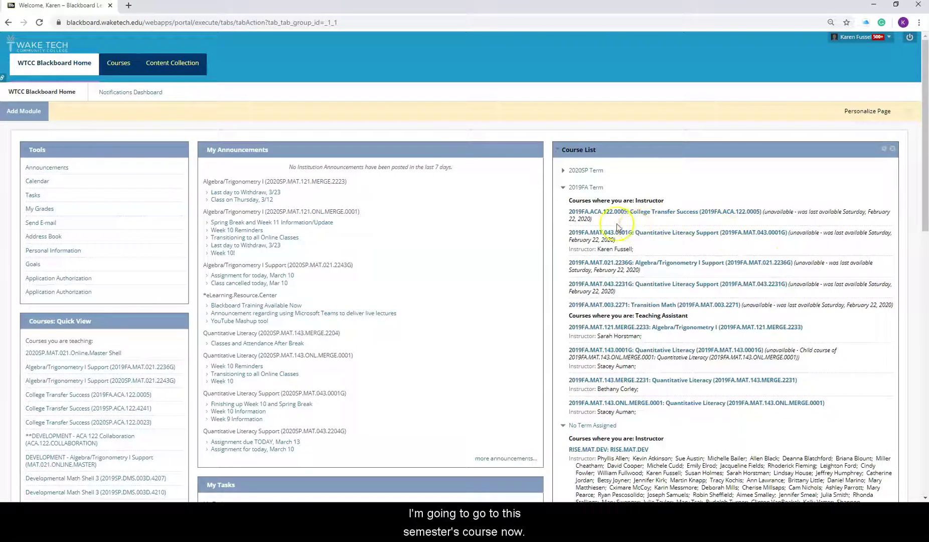
click(563, 187)
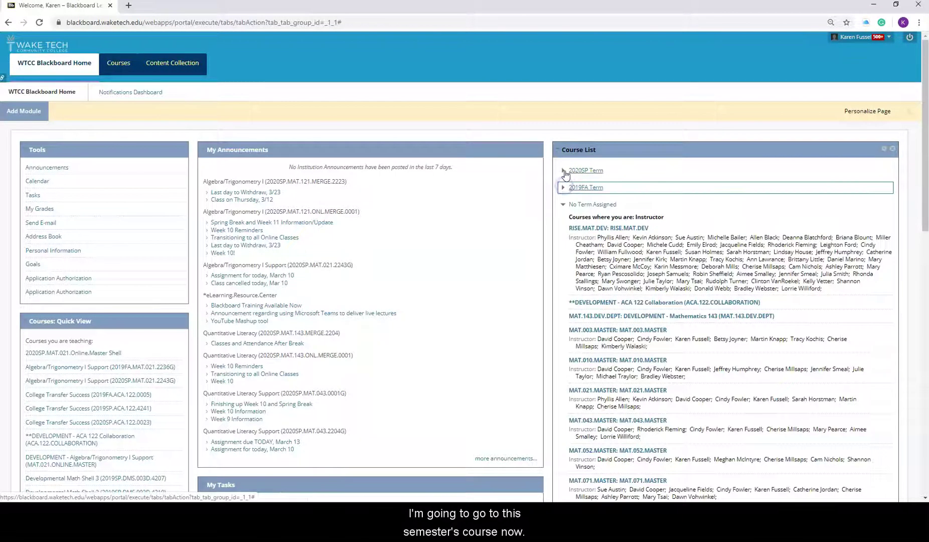
click(563, 171)
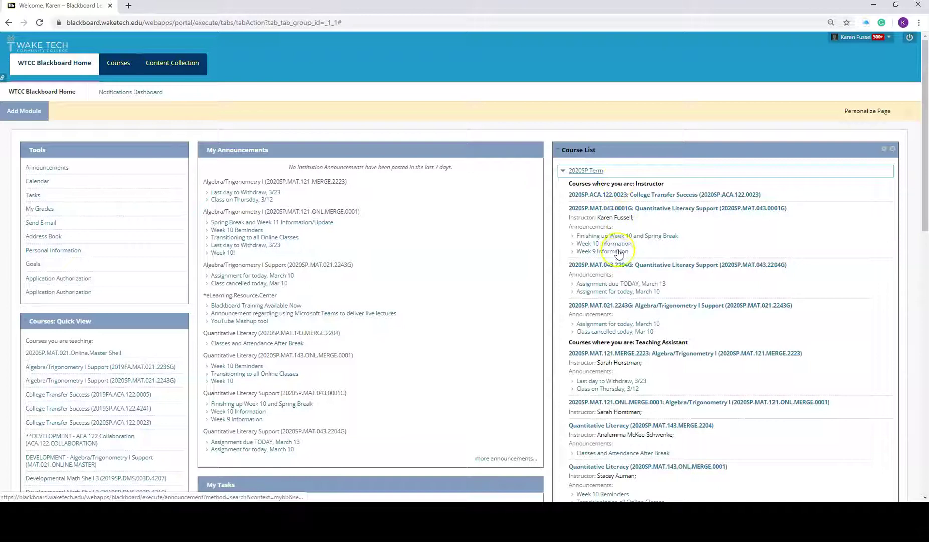
click(617, 266)
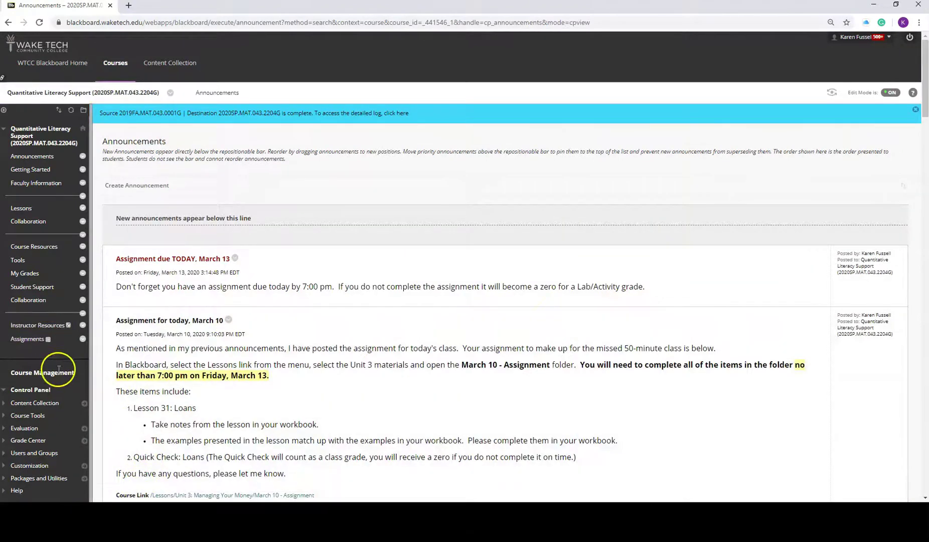
Go to the course's Lessons area and open Lesson 37: Sample Space in Unit 4: Statistically Speaking
scroll(59, 374, down, 4)
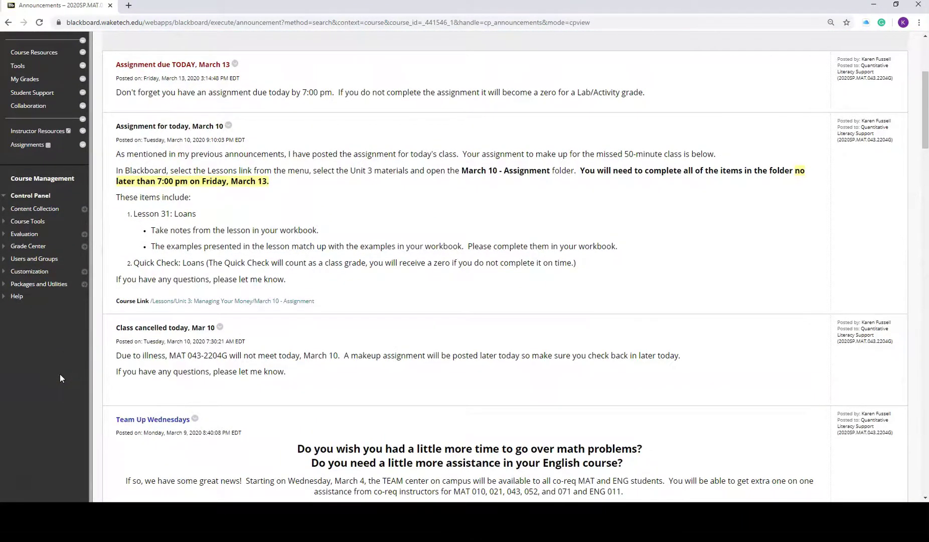
scroll(62, 366, up, 4)
click(34, 209)
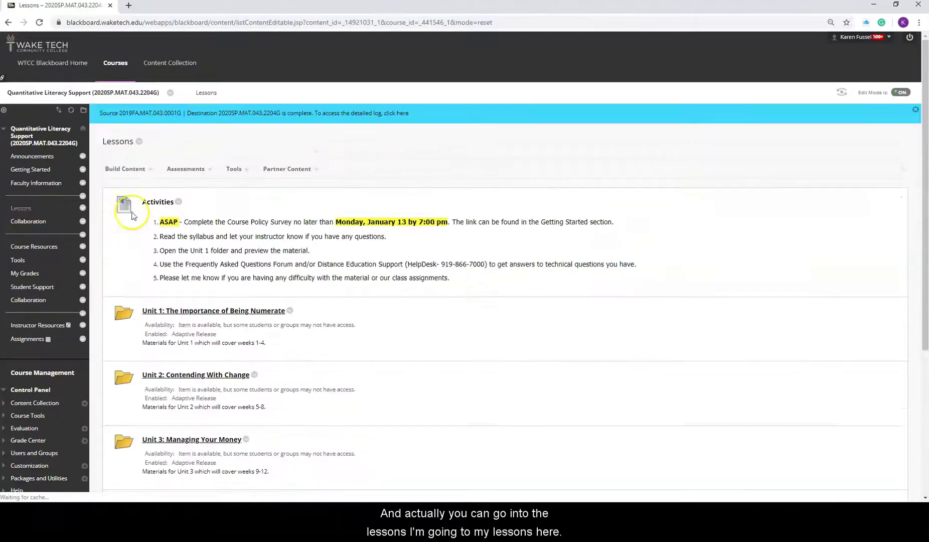
scroll(229, 425, down, 2)
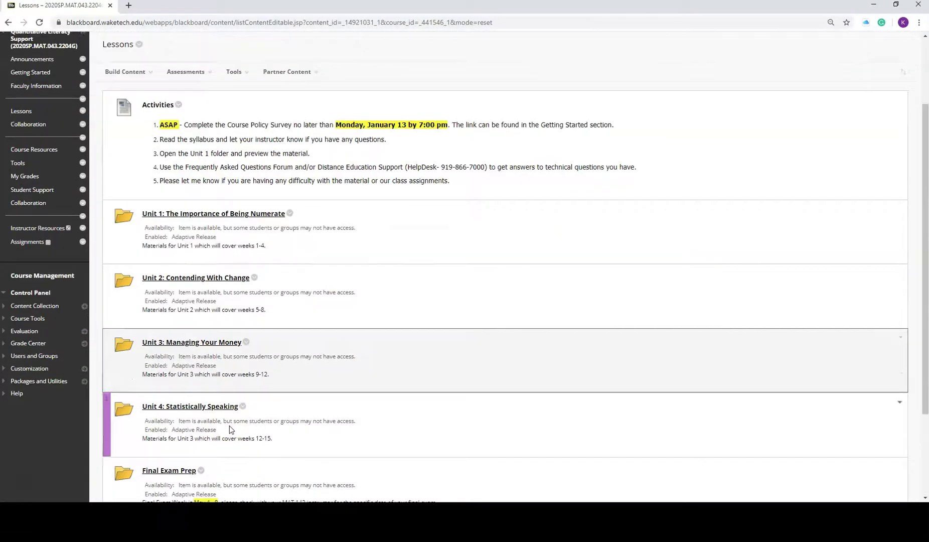
click(215, 407)
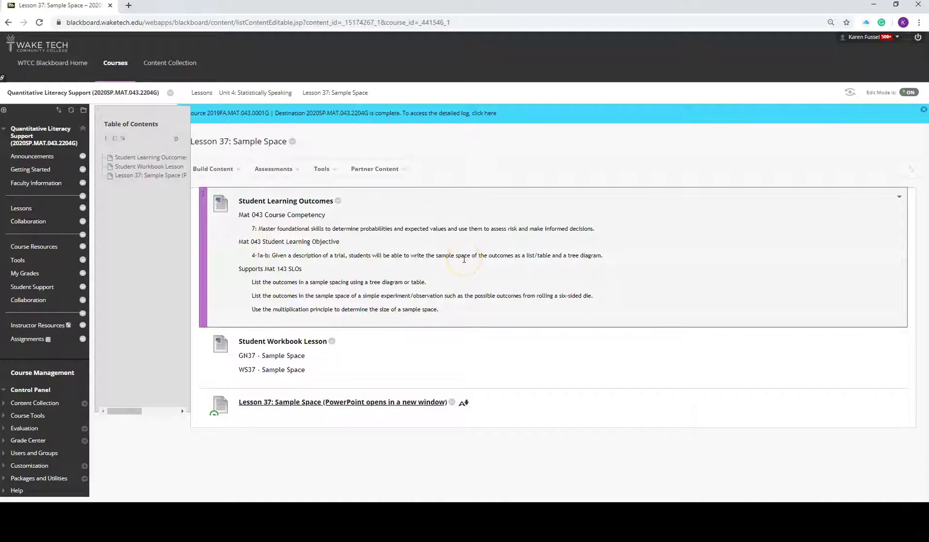
Start adding a test as an assessment in Lesson 37: Sample Space
click(321, 173)
click(297, 145)
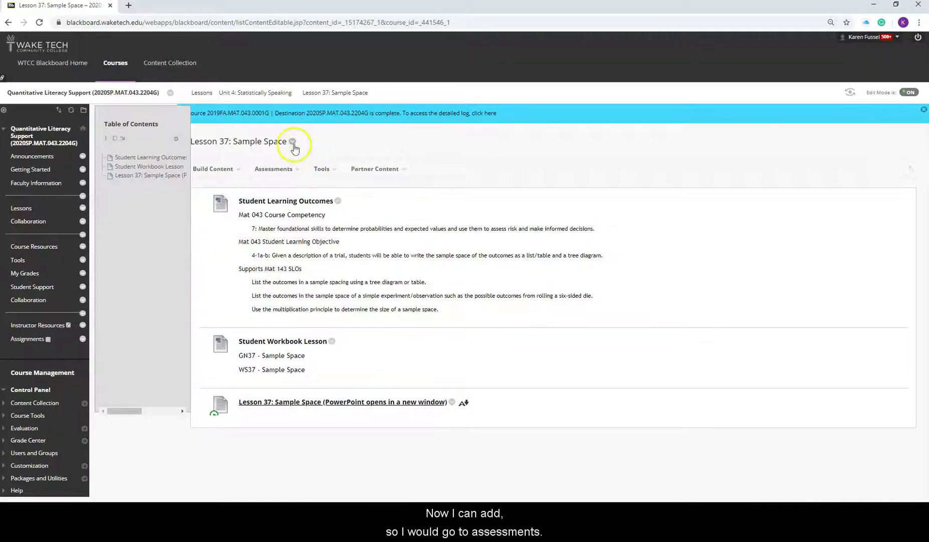
click(264, 174)
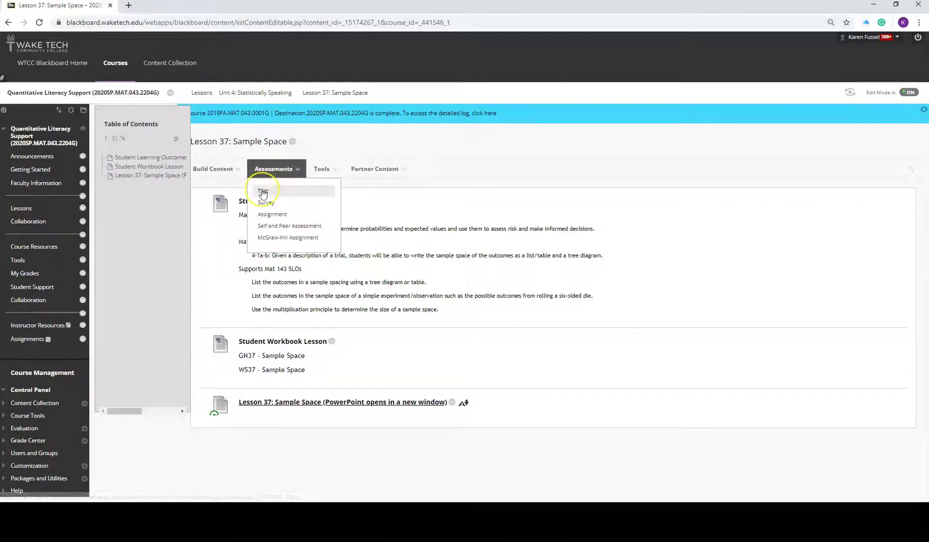
click(263, 191)
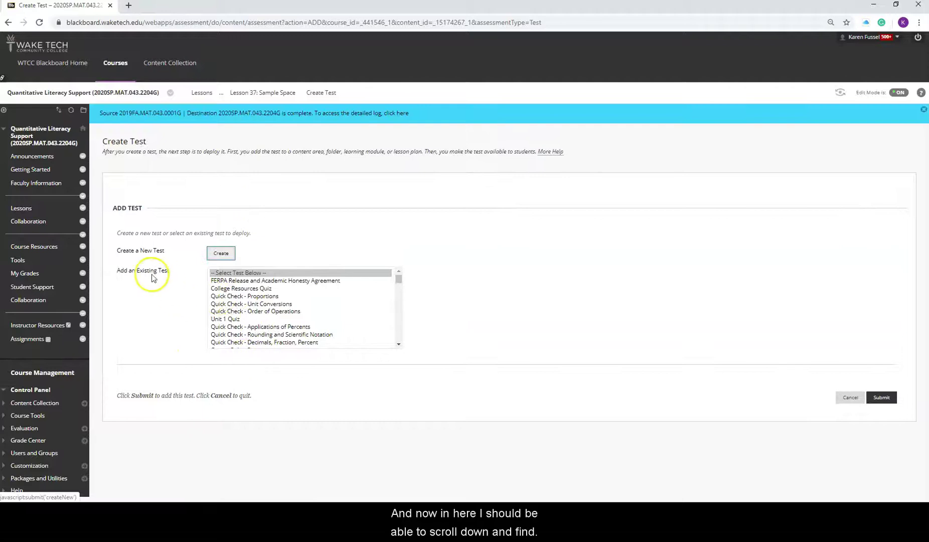
Choose the existing test Quick Check - Sample Space and submit it to the lesson
scroll(301, 284, down, 5)
scroll(254, 295, down, 6)
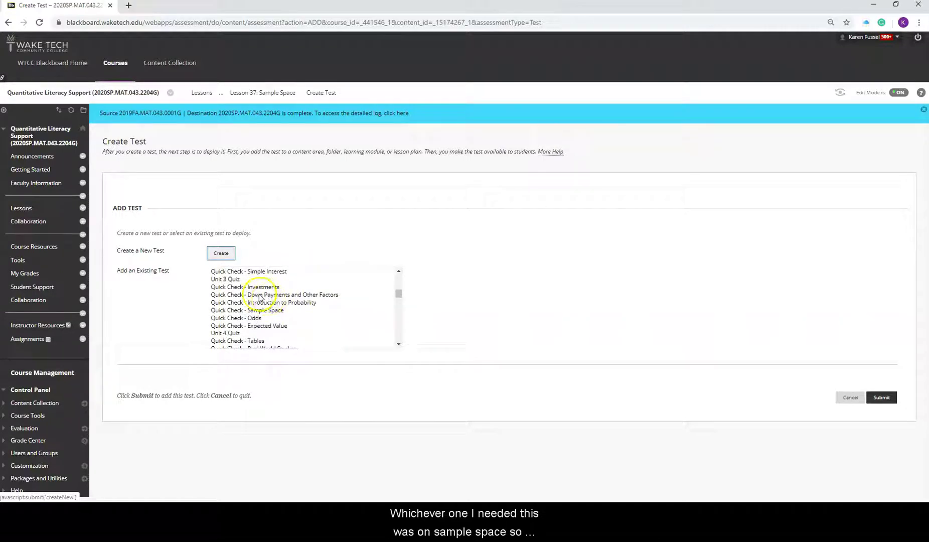
click(250, 311)
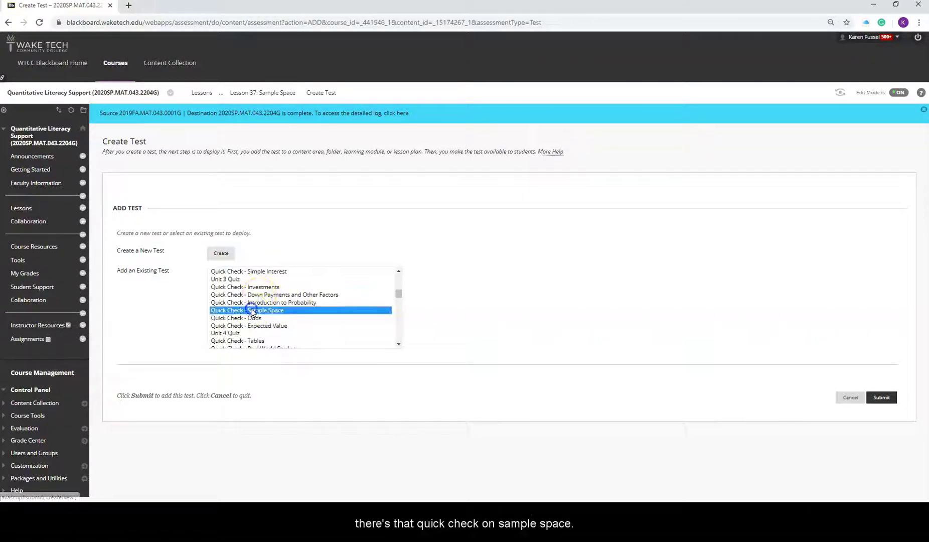
scroll(334, 291, down, 6)
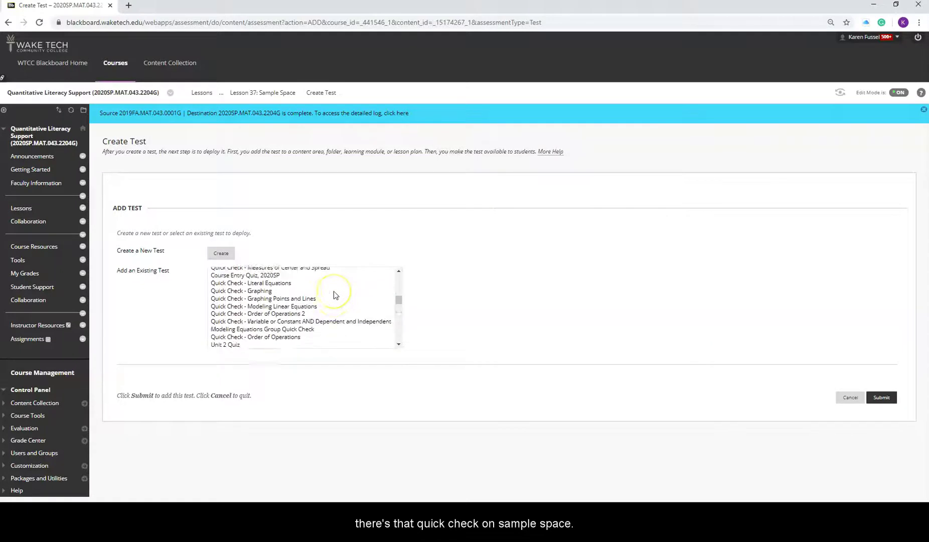
scroll(334, 290, down, 2)
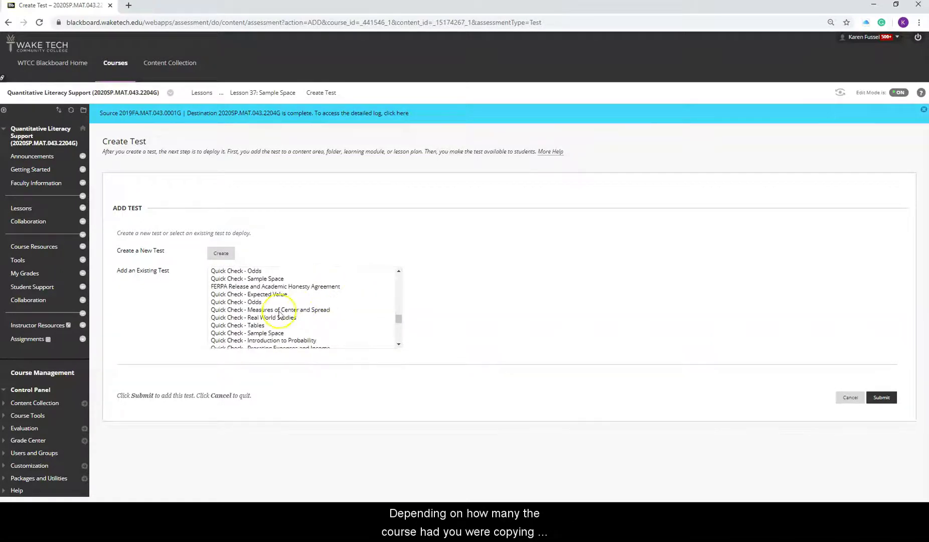
scroll(311, 296, down, 10)
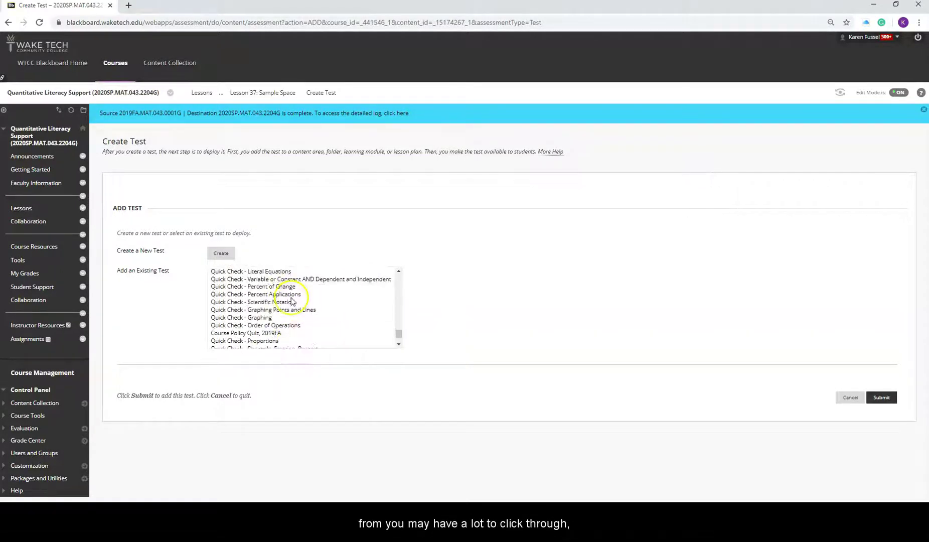
scroll(295, 317, up, 8)
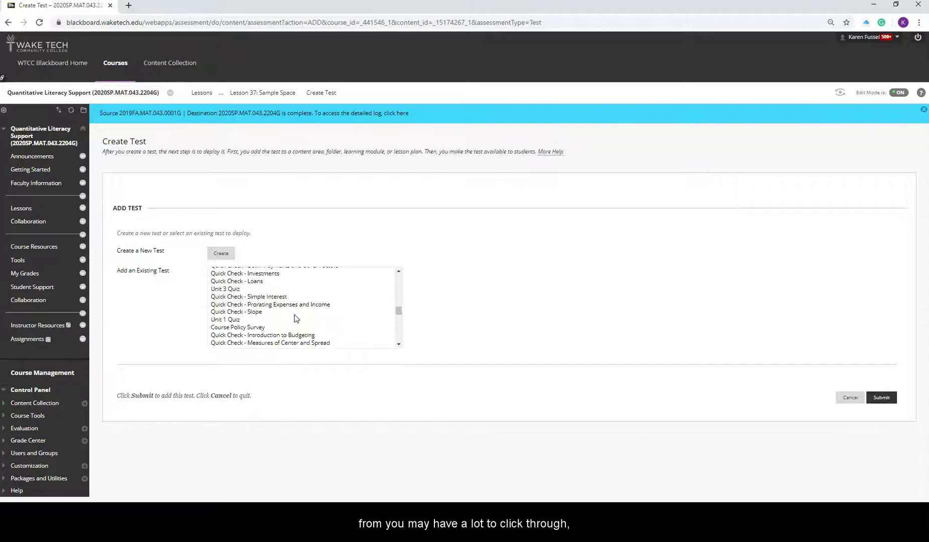
scroll(301, 301, up, 4)
click(289, 321)
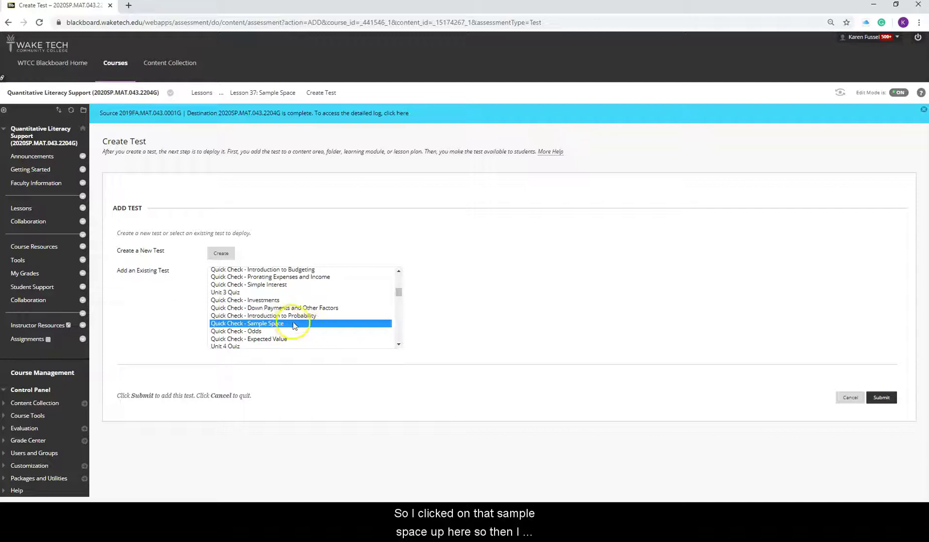
click(882, 398)
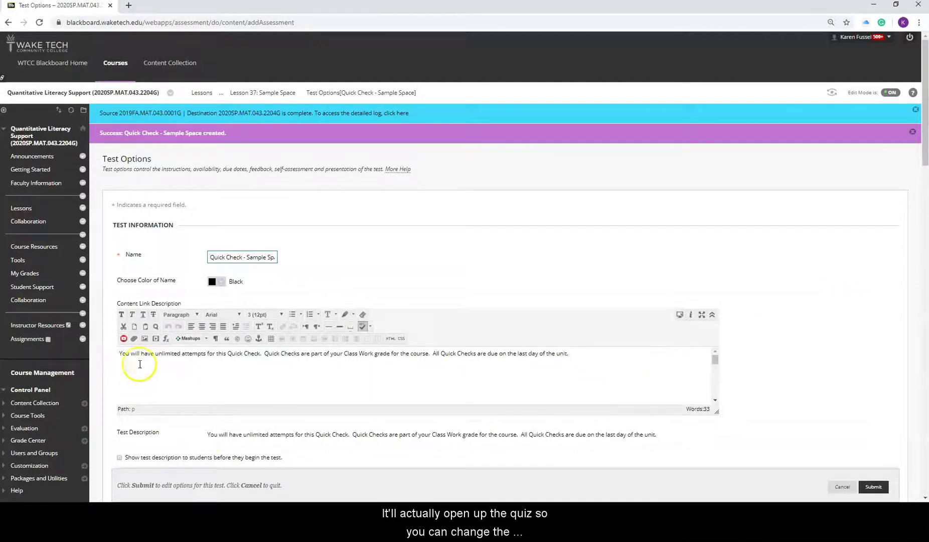
Set the Quick Check to open in a new window and make it available to students
drag(125, 353, 612, 354)
click(613, 355)
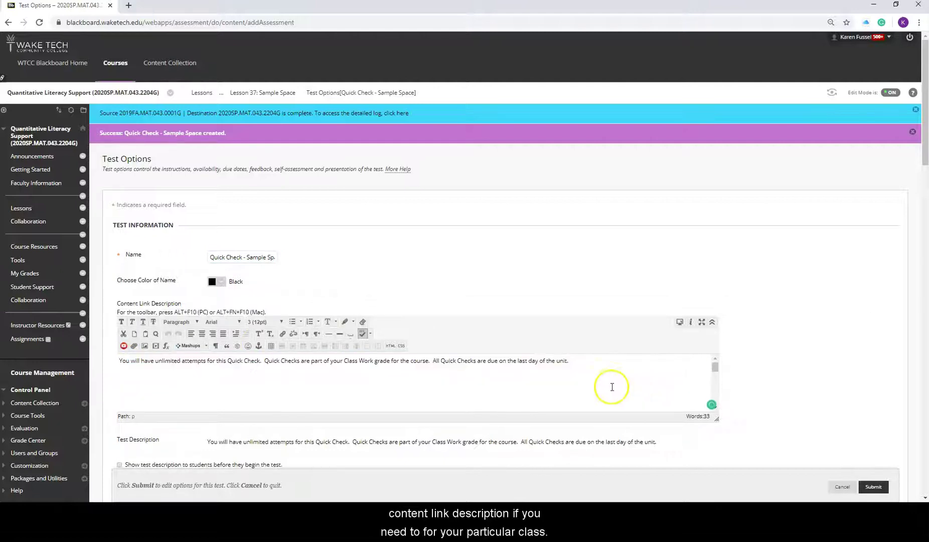
scroll(790, 365, down, 5)
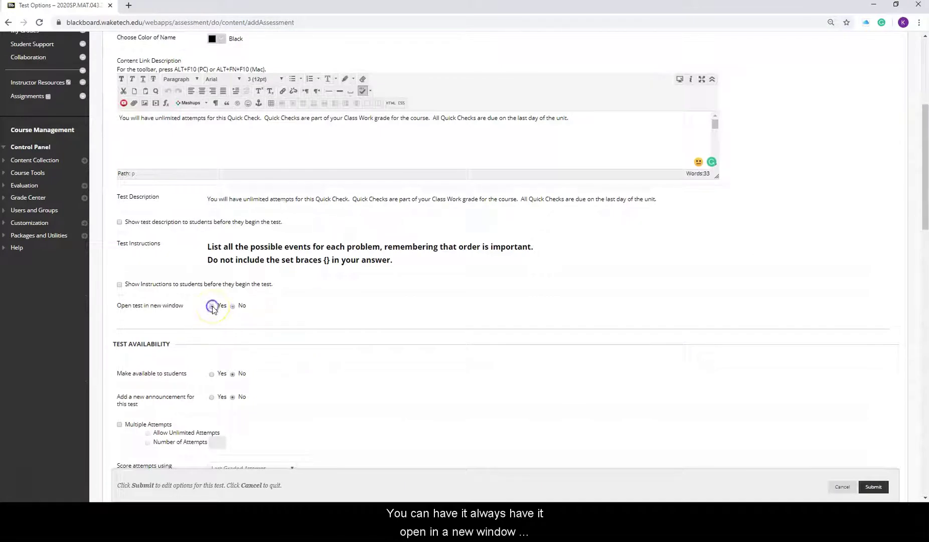
click(211, 306)
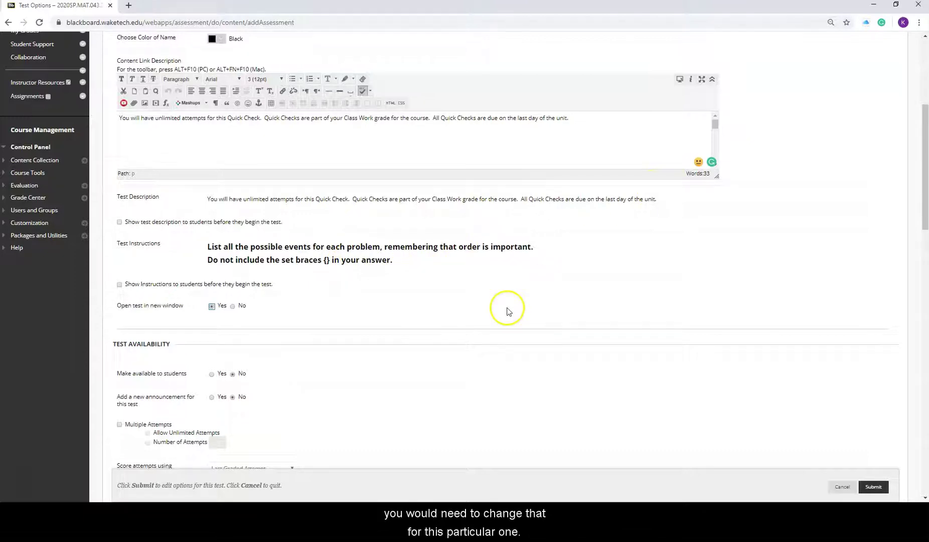
scroll(507, 311, down, 2)
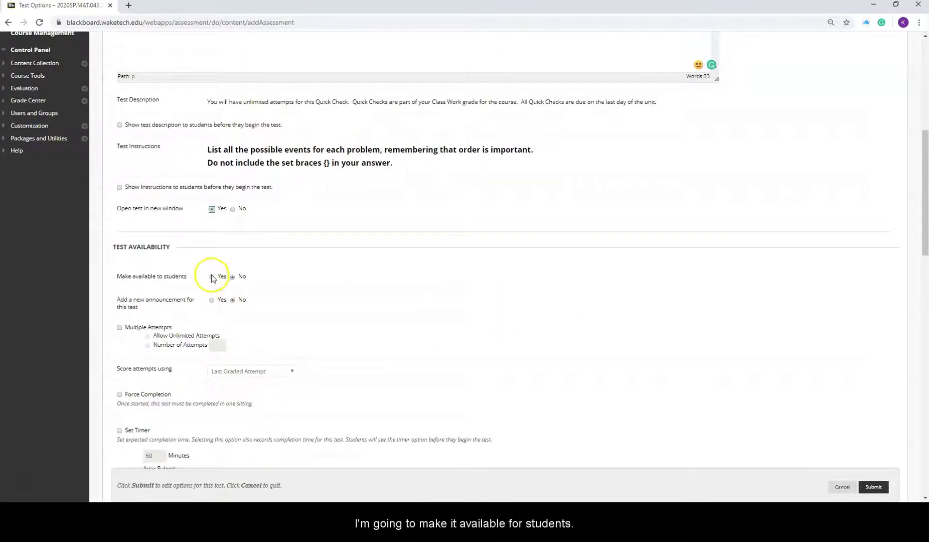
click(212, 277)
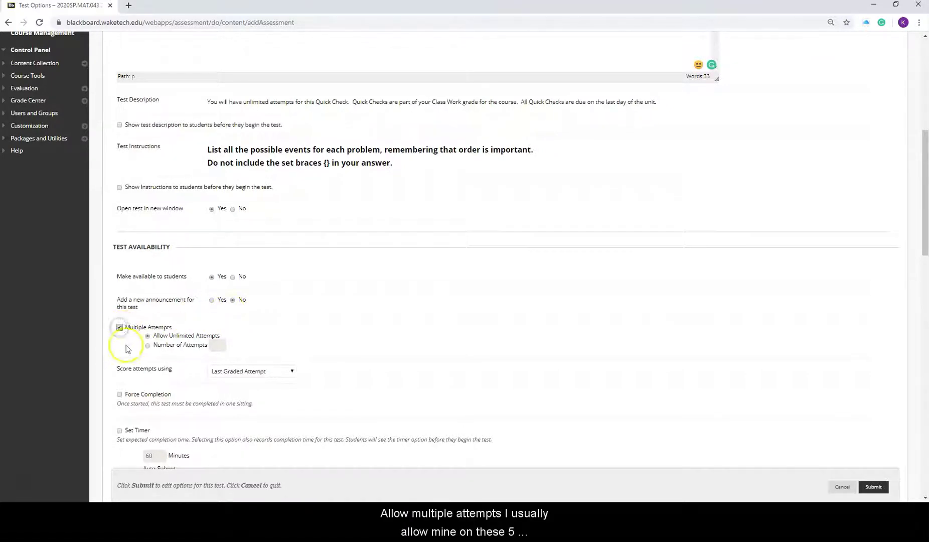
Allow multiple attempts with the number of attempts set to 5, and score attempts using the Highest Grade
click(221, 345)
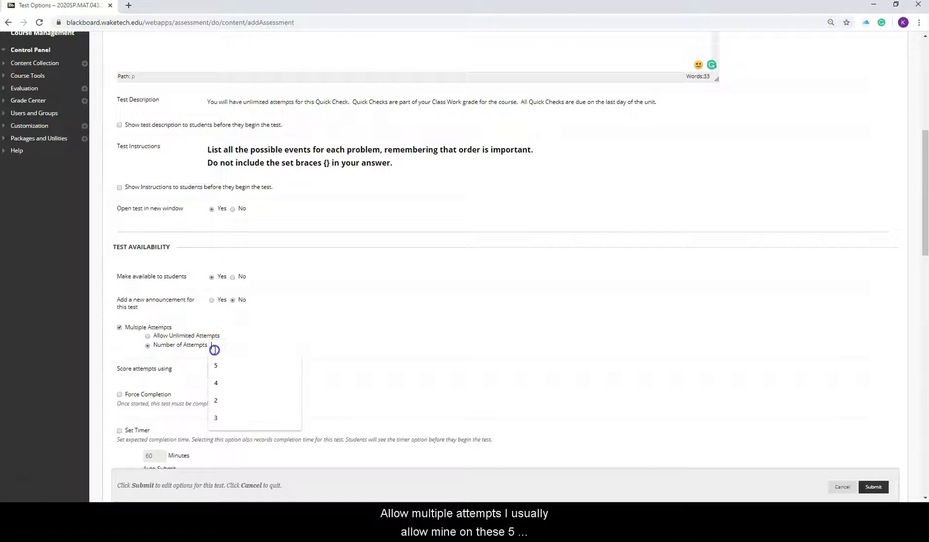
click(224, 368)
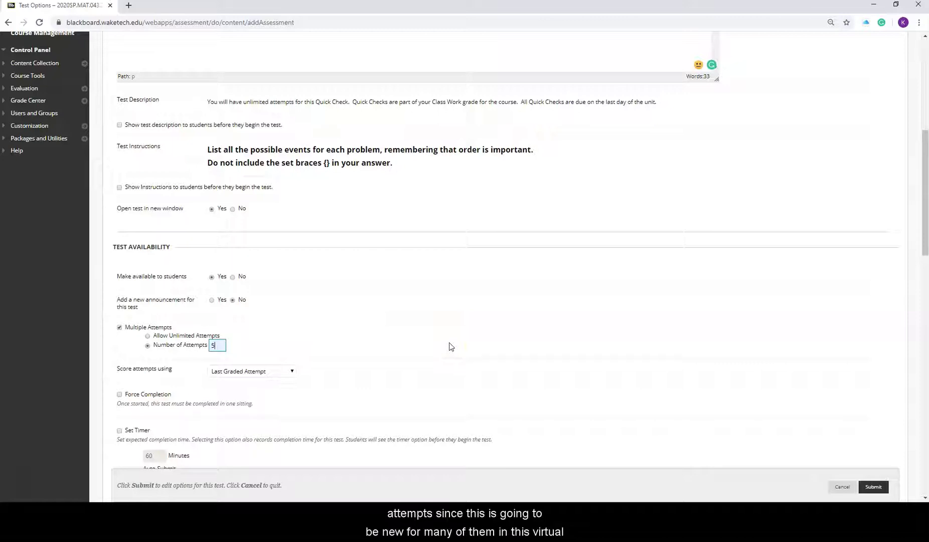
click(287, 372)
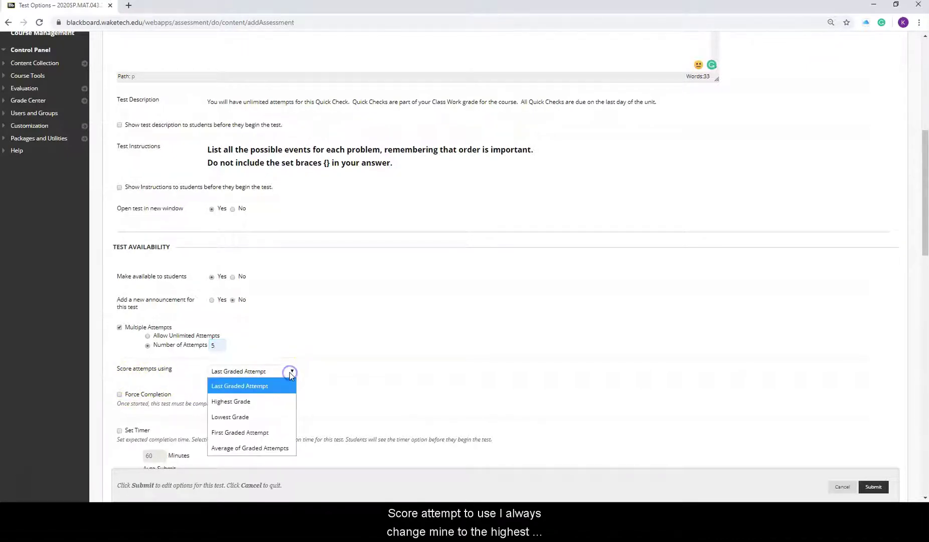
click(274, 402)
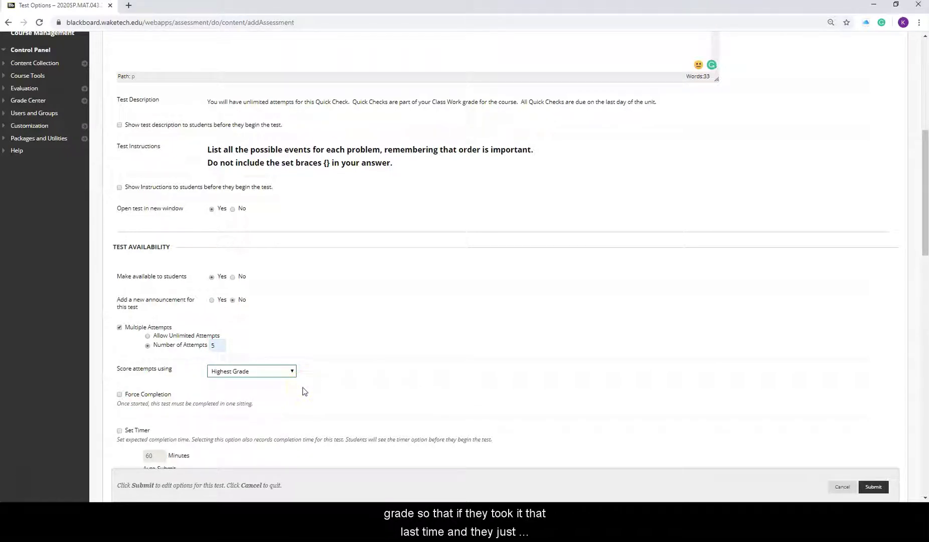
Set the test's due date to 03/31/2020 at 07:00 PM and prevent students from starting it once that date has passed
scroll(485, 376, down, 2)
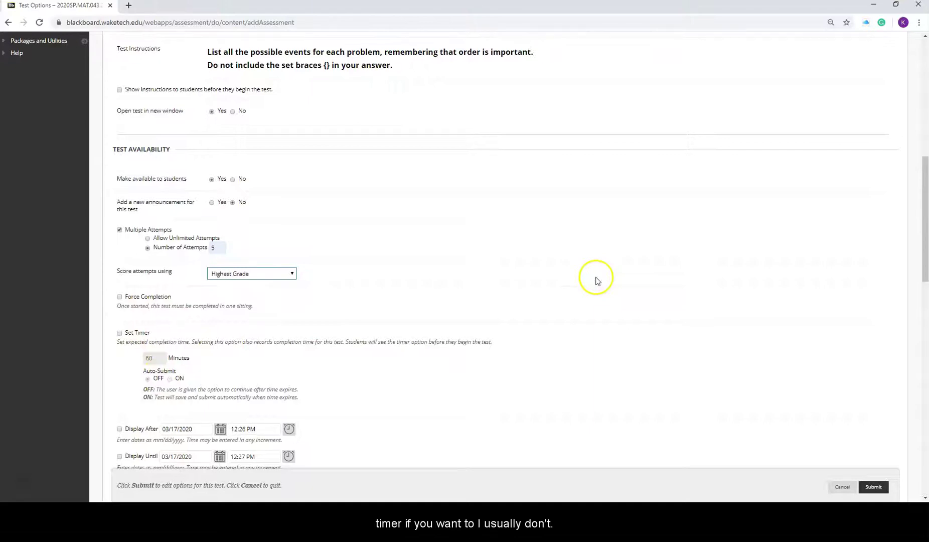
scroll(597, 280, down, 3)
scroll(597, 280, down, 2)
scroll(293, 311, down, 2)
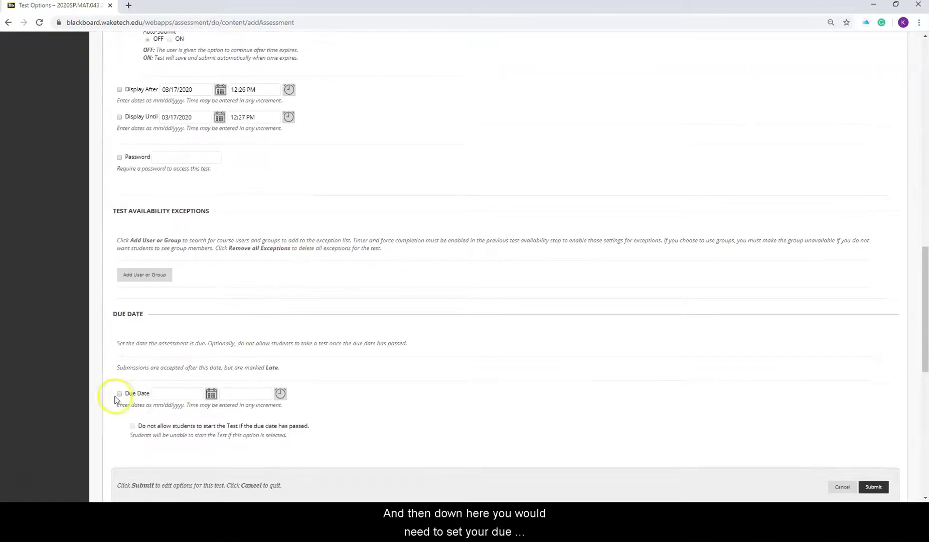
click(118, 394)
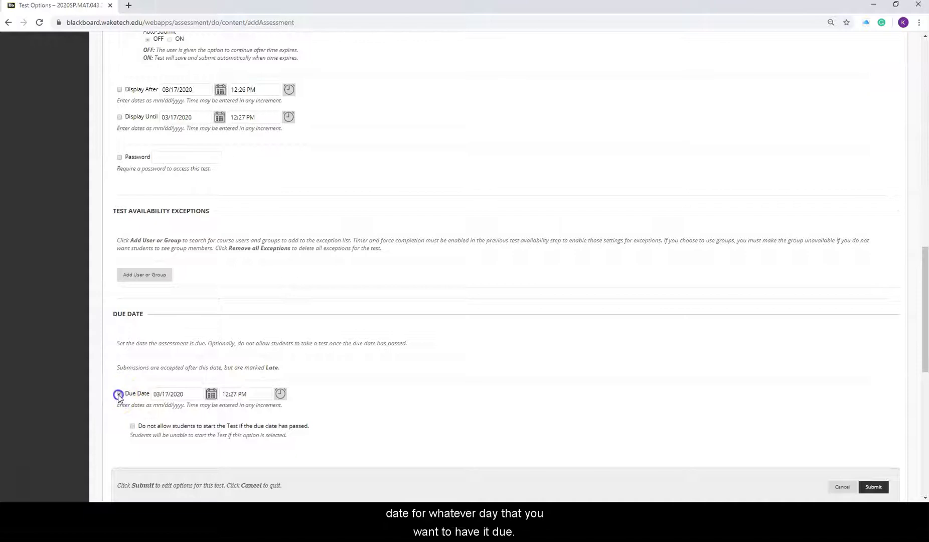
click(211, 395)
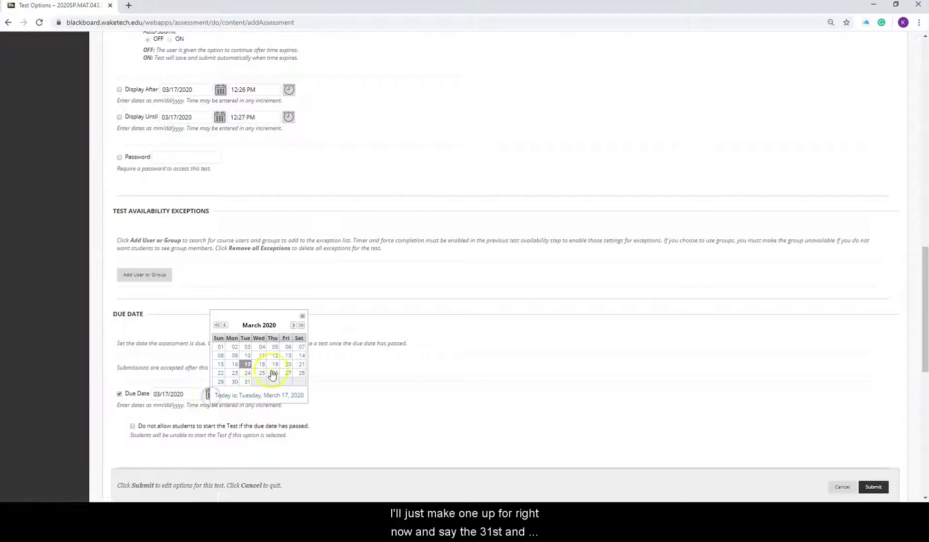
click(246, 382)
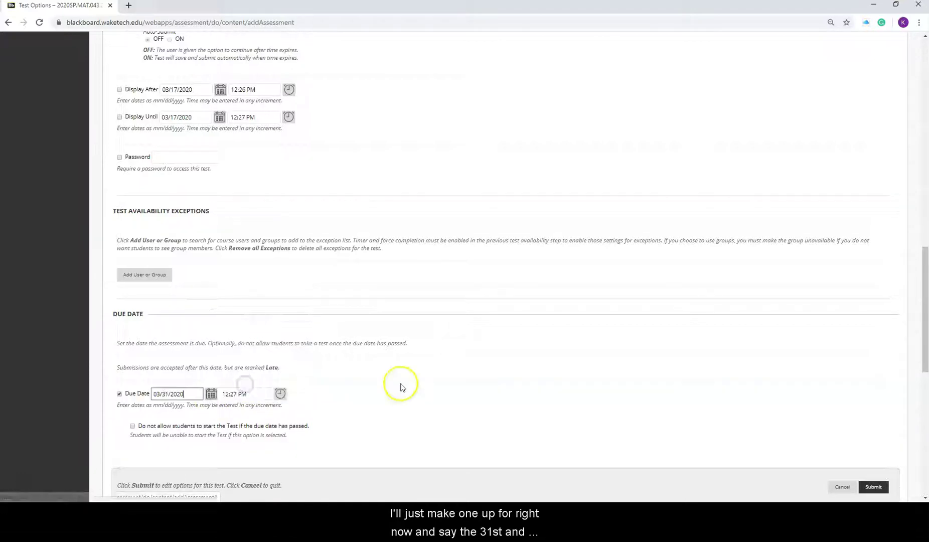
click(279, 393)
scroll(300, 375, down, 3)
scroll(300, 375, down, 10)
scroll(308, 397, up, 4)
drag(307, 359, 299, 396)
click(300, 399)
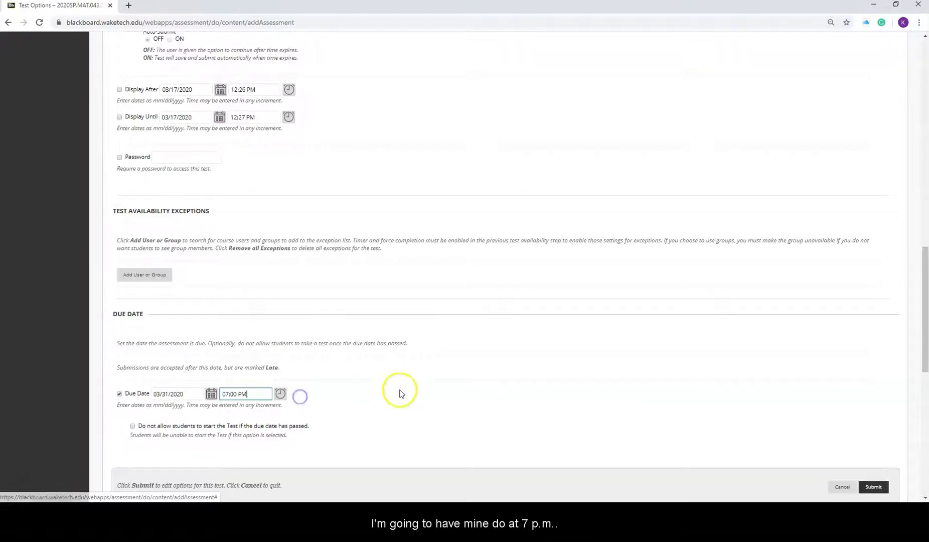
scroll(418, 413, down, 3)
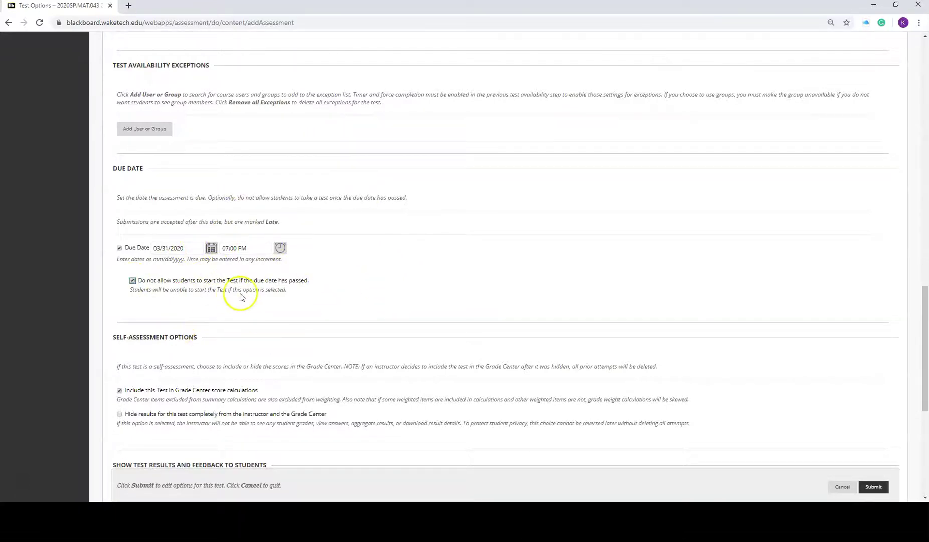
Show per-question scores, feedback and incorrect questions After Submission, and add an After Due Date rule that also shows all, correct and submitted answers
scroll(448, 301, down, 4)
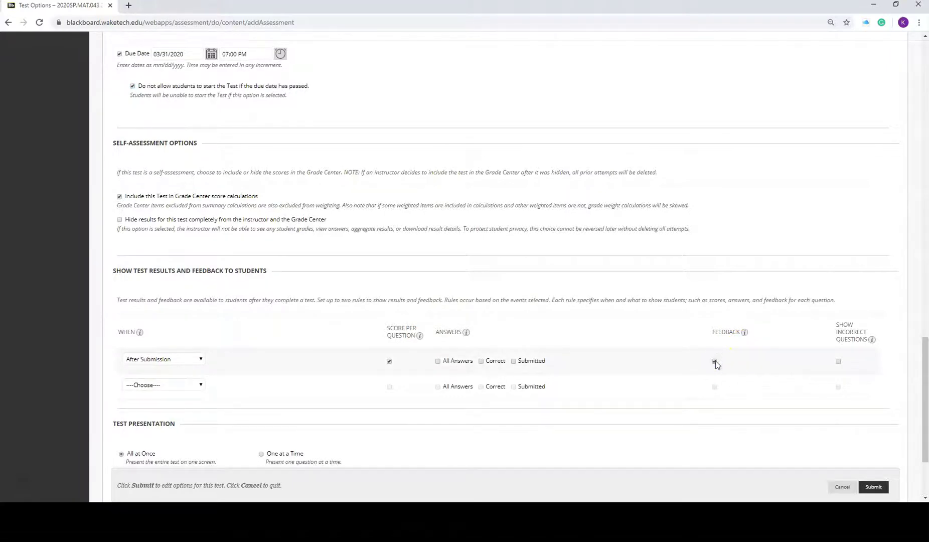
click(840, 361)
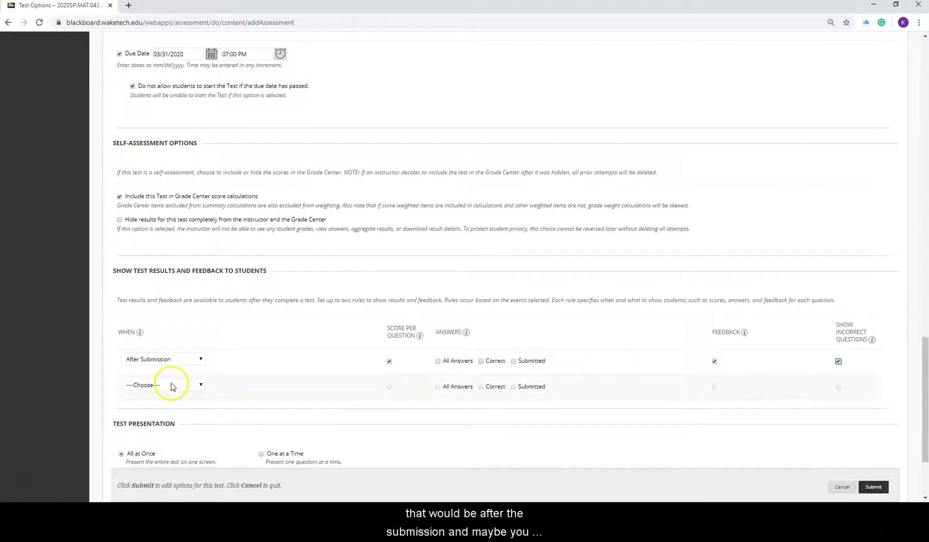
click(170, 385)
click(167, 431)
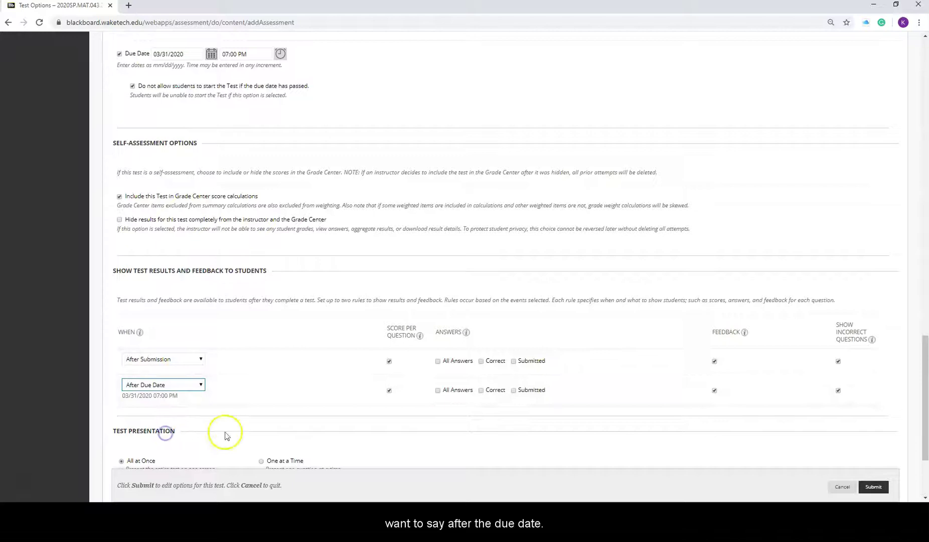
click(441, 391)
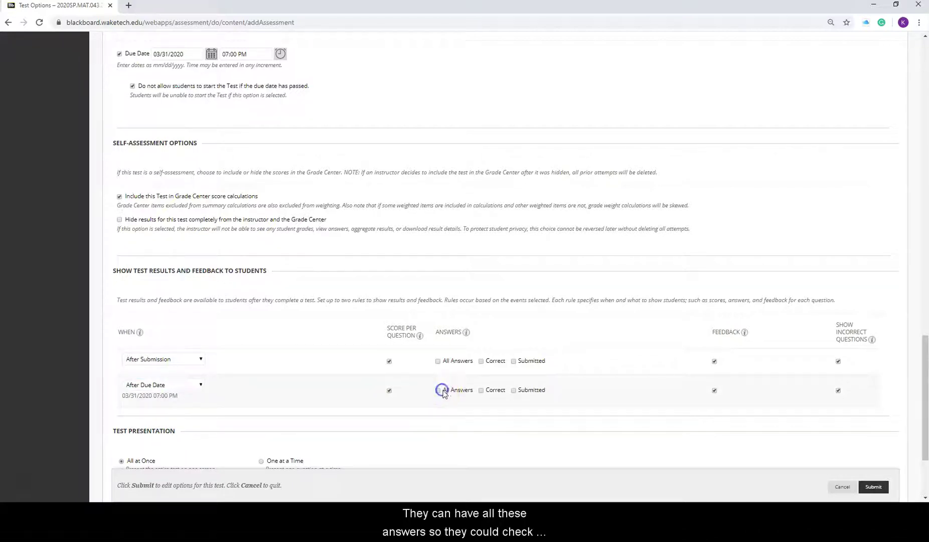
click(481, 392)
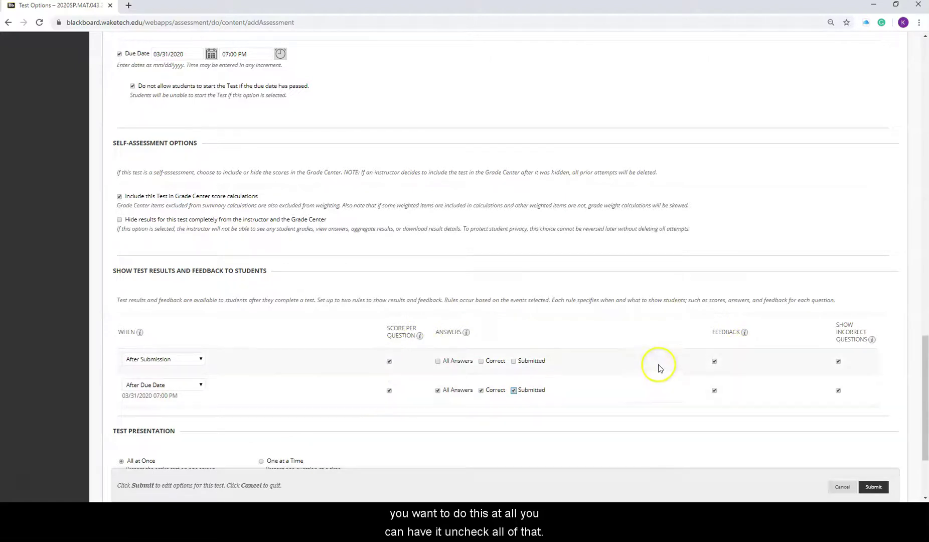
Review the test presentation options and look back over the test settings
scroll(652, 362, down, 1)
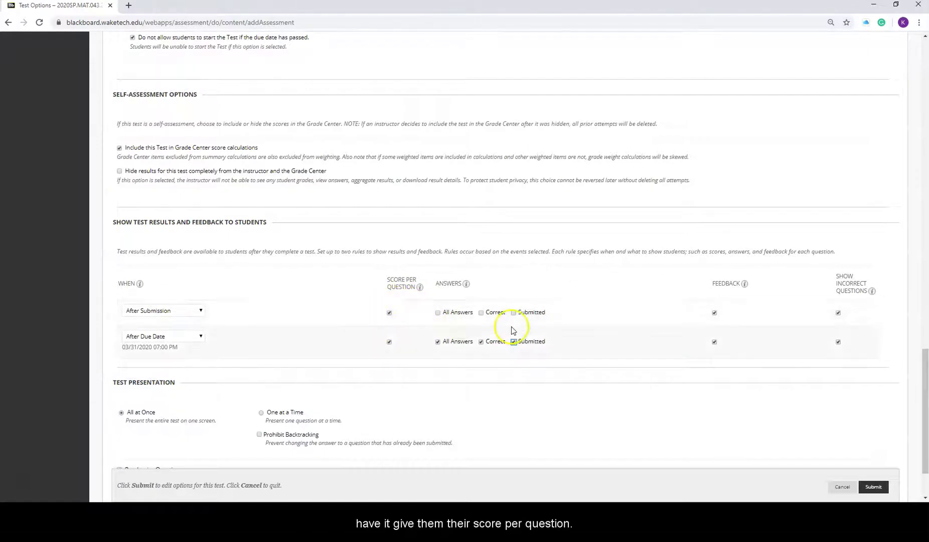
scroll(514, 331, down, 1)
scroll(514, 331, down, 1)
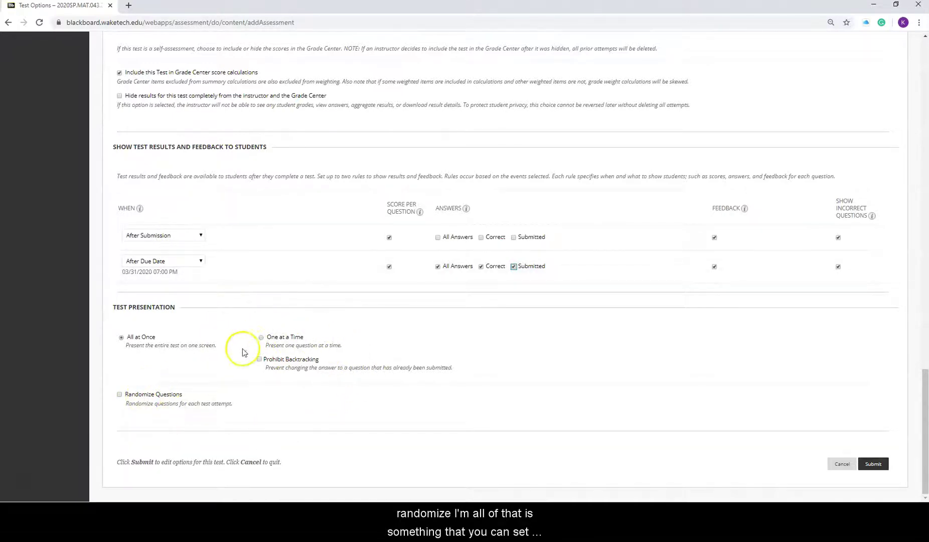
scroll(603, 365, up, 15)
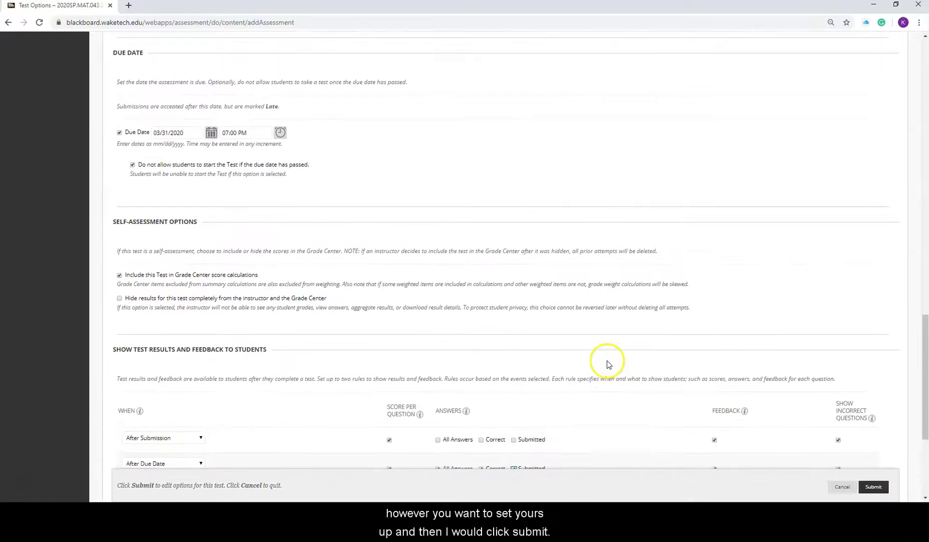
Submit the test options and open the Sample Space Quick Check in Lesson 37 for editing its questions
click(871, 487)
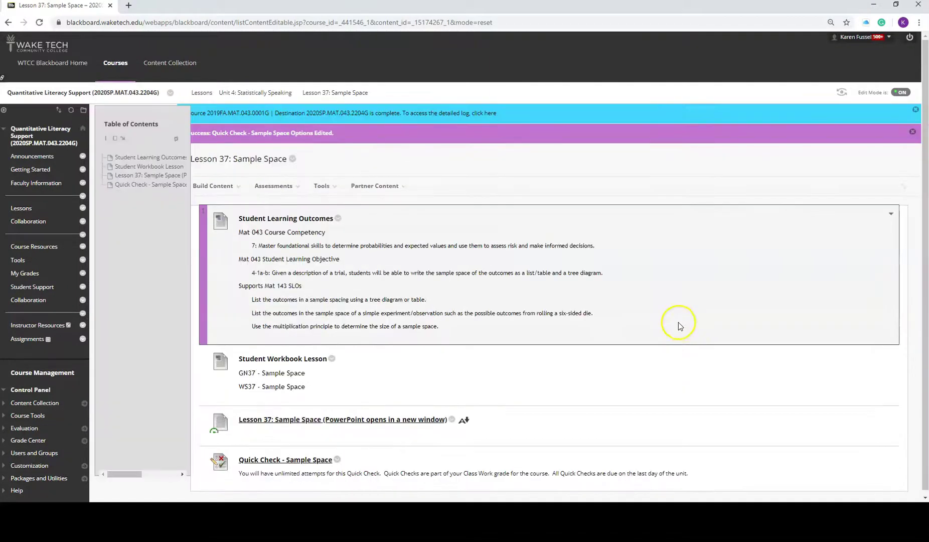
scroll(679, 326, down, 1)
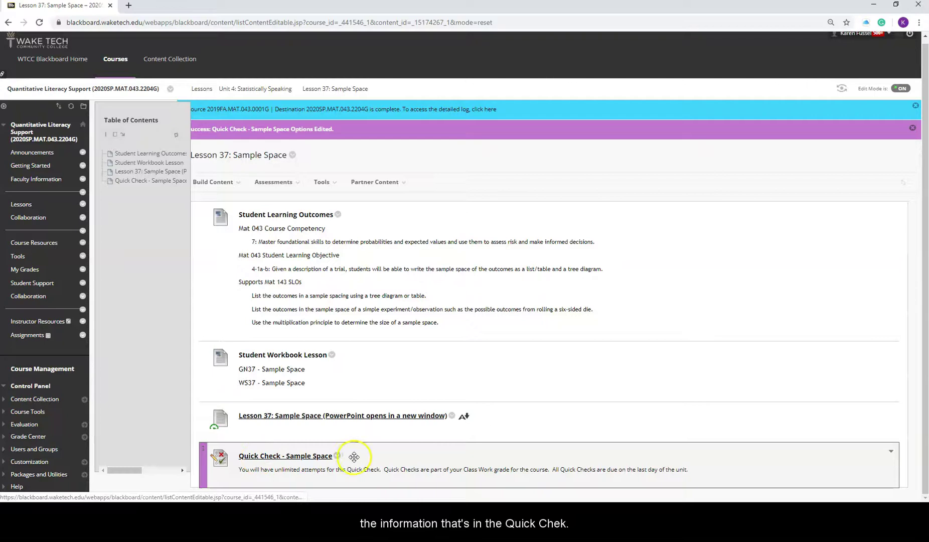
click(338, 456)
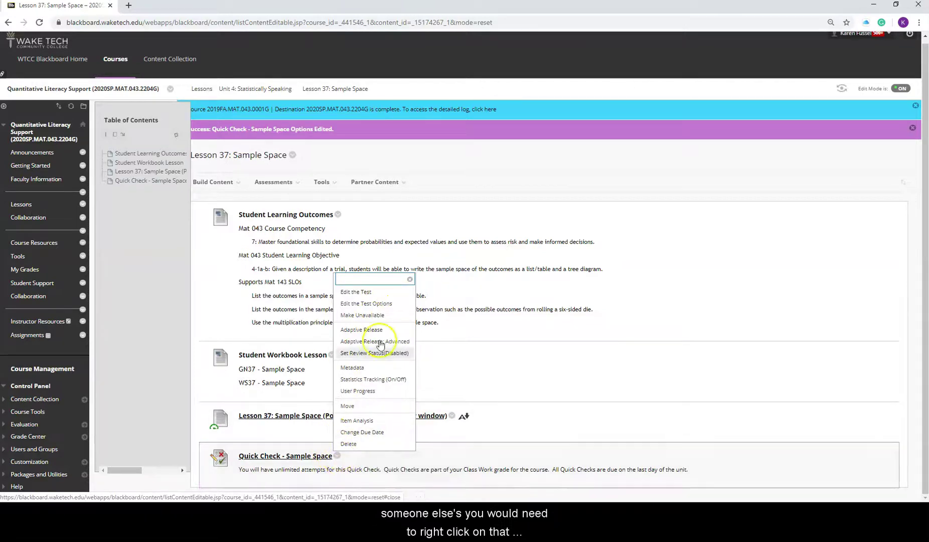
click(394, 294)
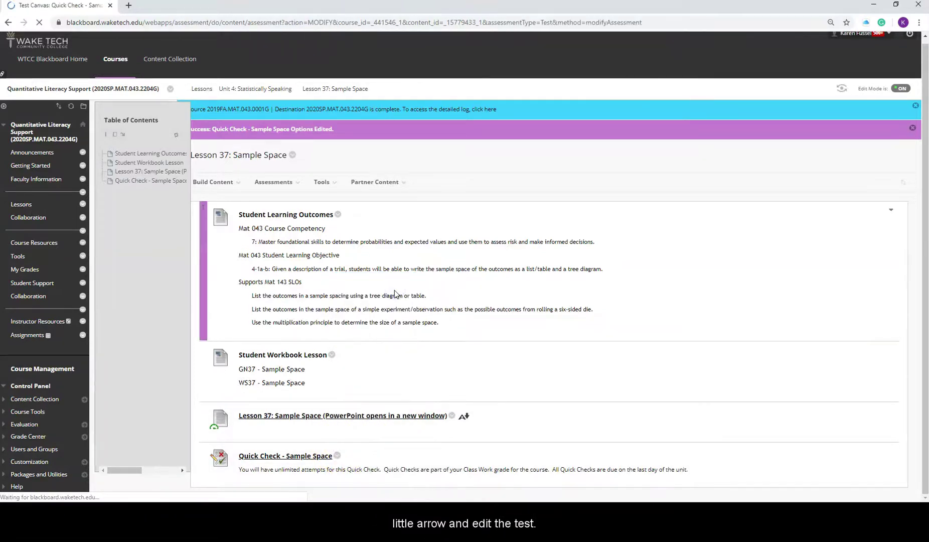
Examine the Quick Check's questions, accepted answers and incorrect feedback, and where additional questions can be created
scroll(605, 343, down, 2)
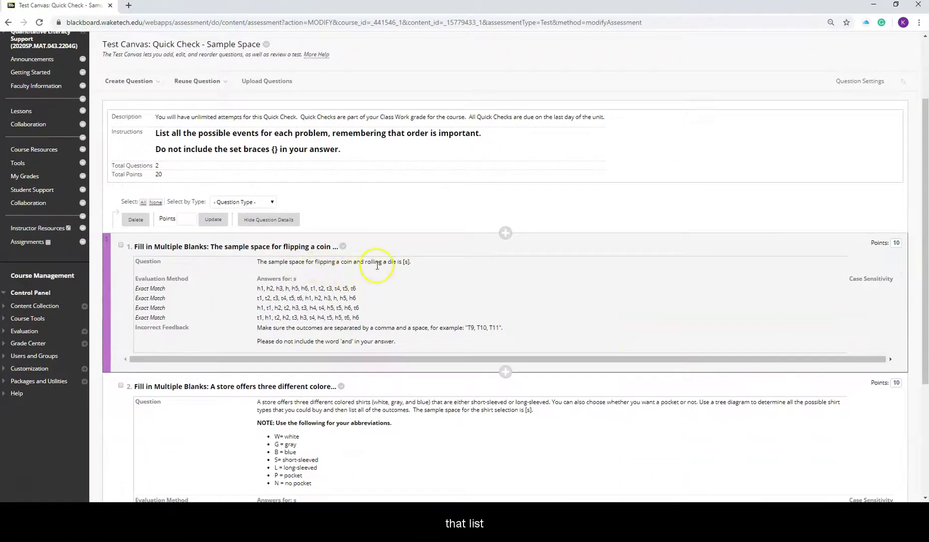
scroll(403, 329, down, 1)
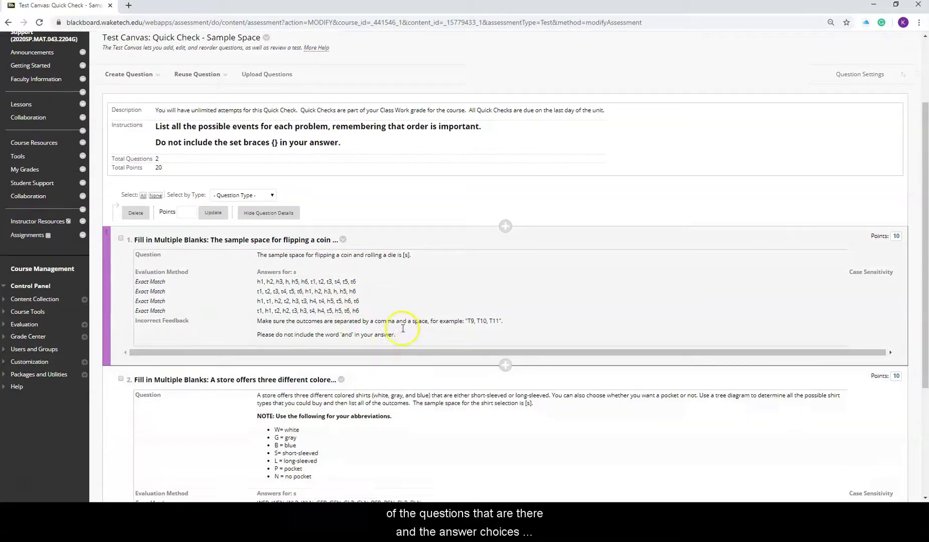
scroll(386, 256, down, 1)
scroll(351, 281, down, 3)
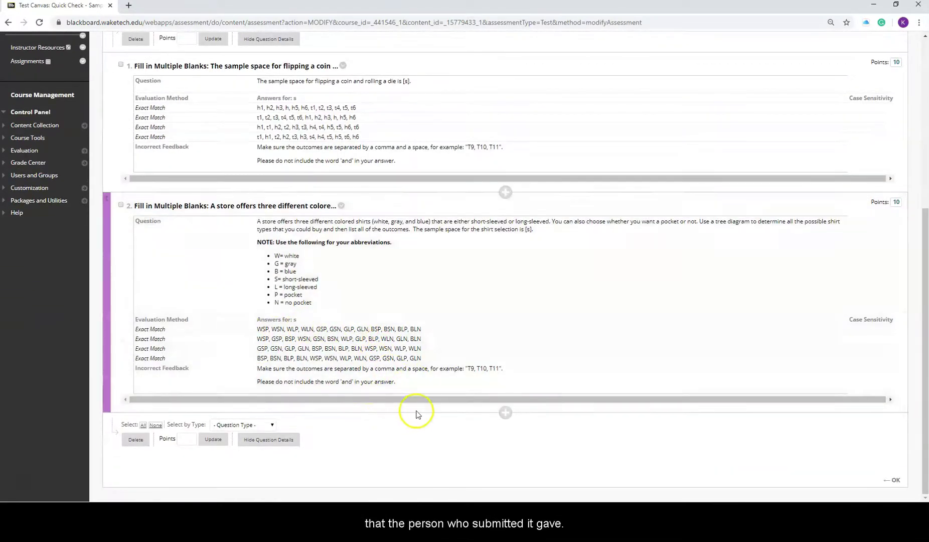
scroll(406, 386, up, 1)
scroll(401, 391, up, 3)
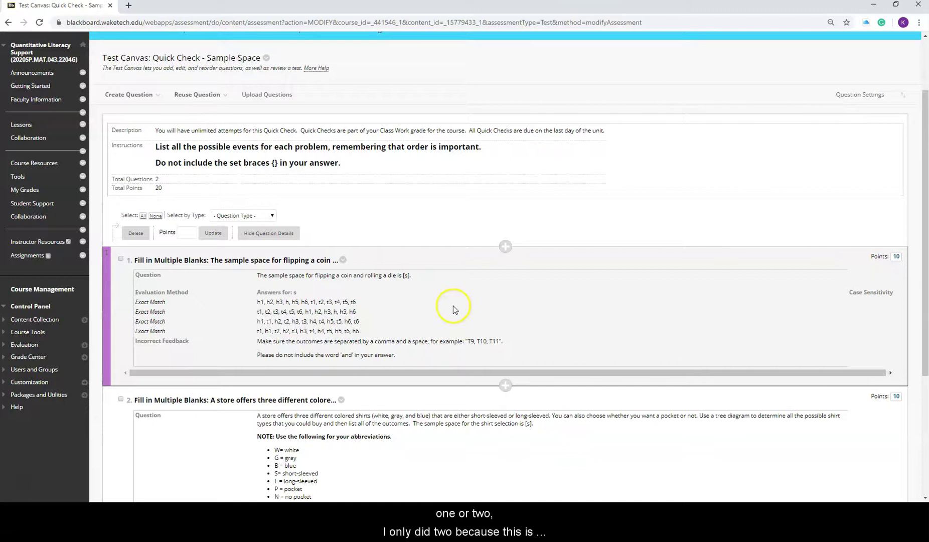
scroll(458, 310, down, 3)
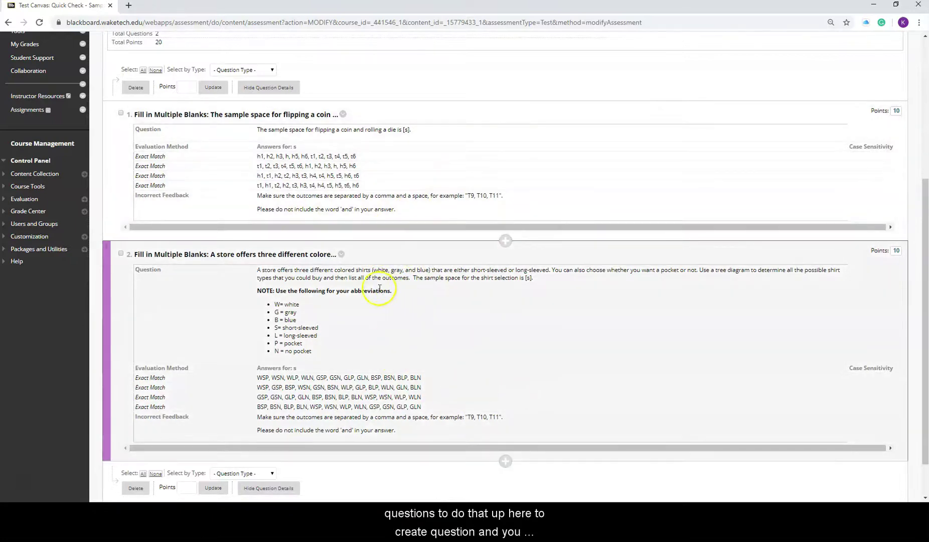
scroll(351, 291, up, 4)
click(149, 142)
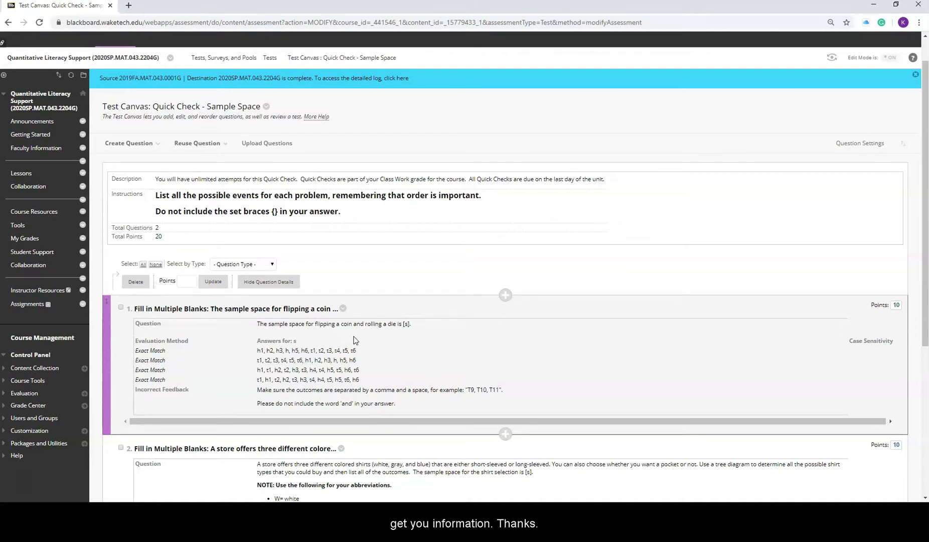
click(19, 483)
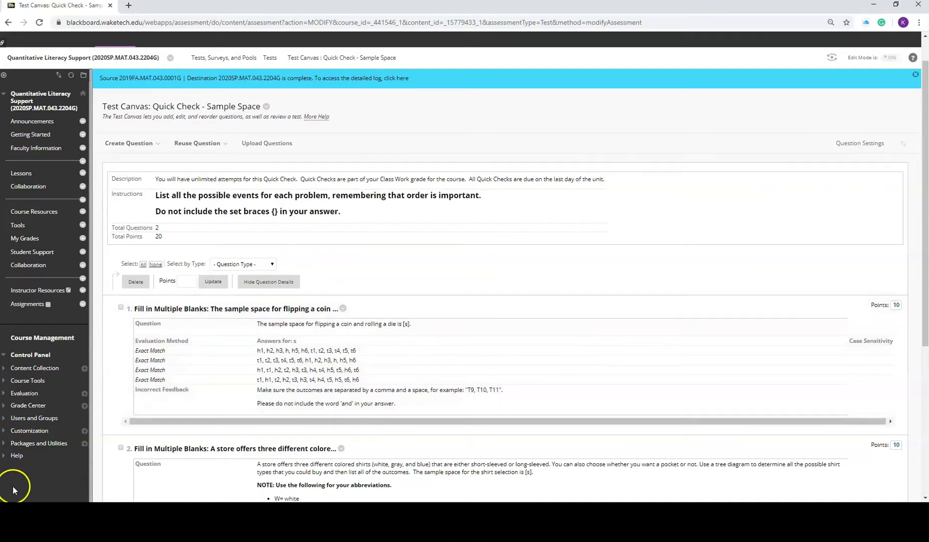